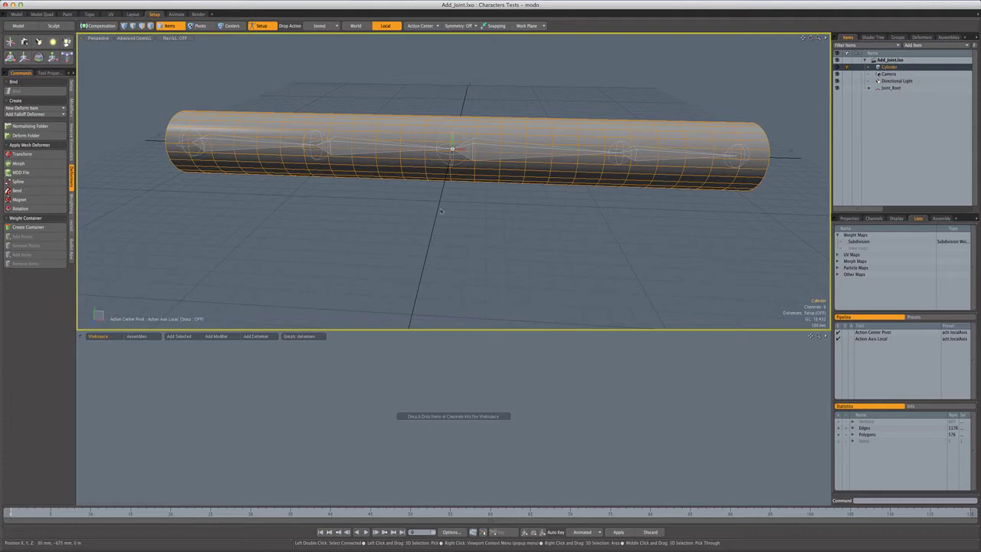
- Expand Joint_Root to show Joint_2 through Joint_End, glancing at Deformers and orbiting the view
left_click_drag(454, 247, 338, 177, "alt")
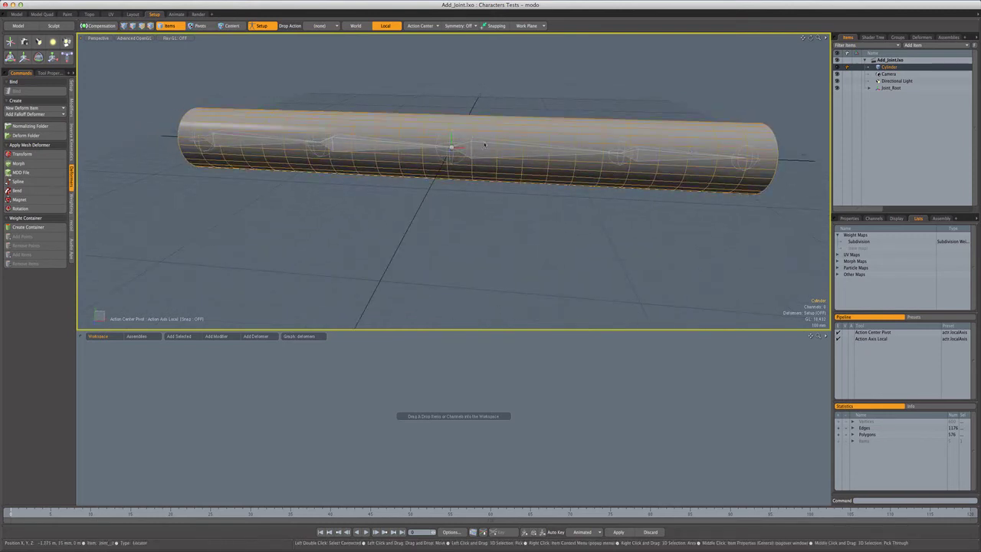
left_click(868, 88, "shift")
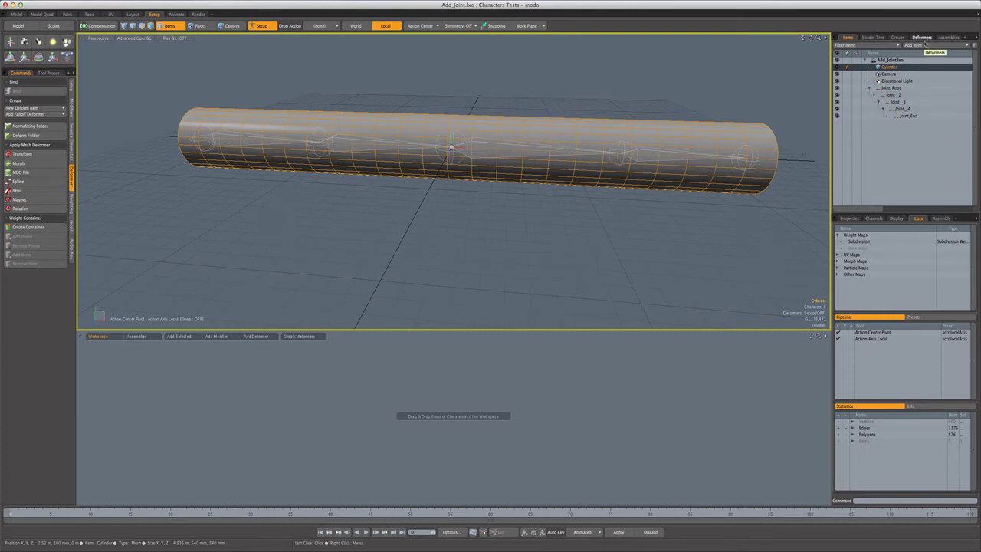
left_click(925, 38)
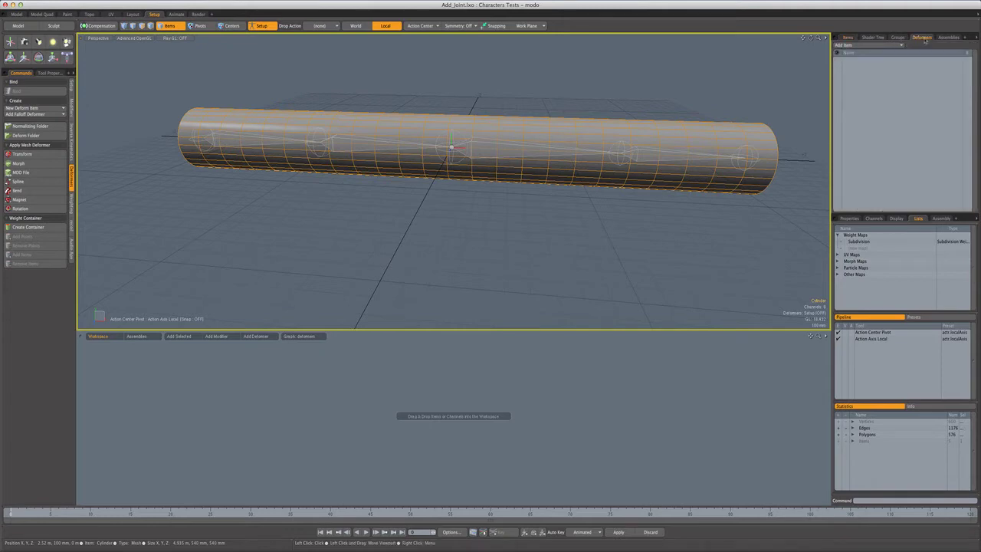
left_click(850, 38)
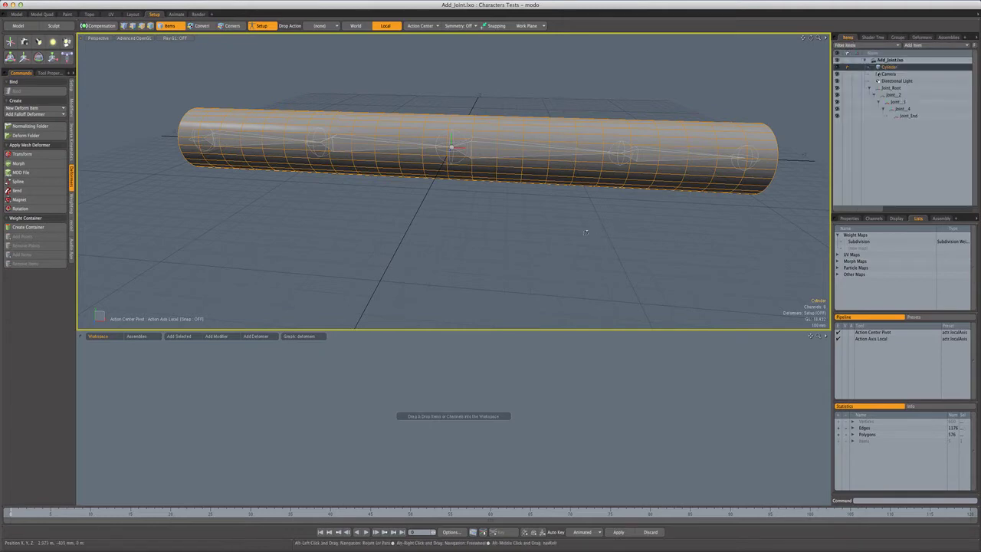
left_click_drag(537, 230, 598, 237, "alt")
left_click_drag(369, 371, 365, 382, "alt")
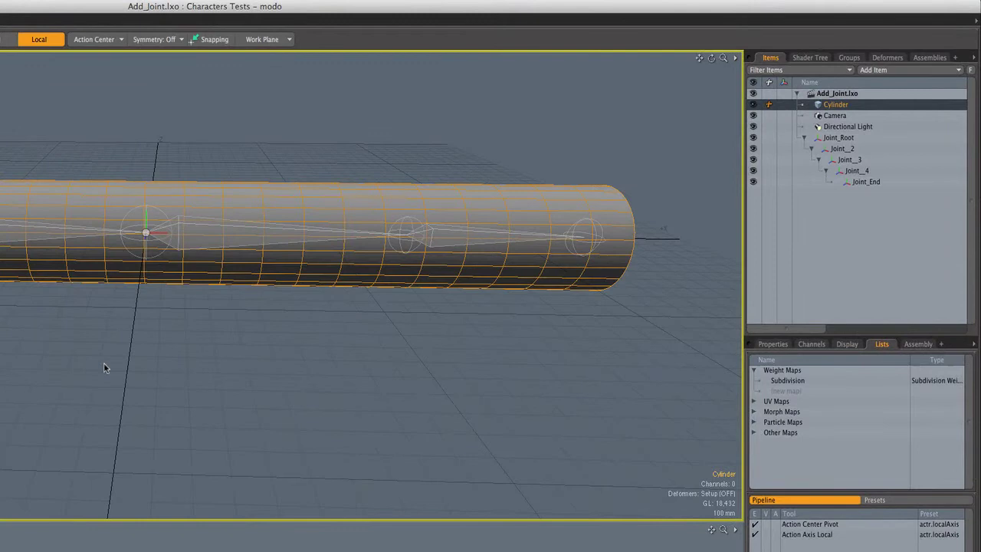
- Select Joint_Root and create a new weight map named Joint_Root
left_click(838, 138)
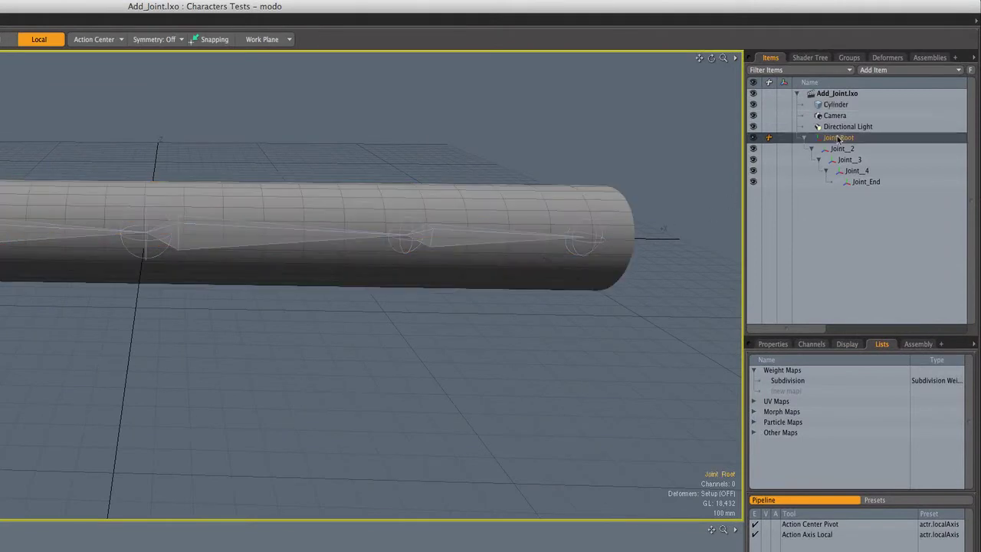
left_click(790, 391)
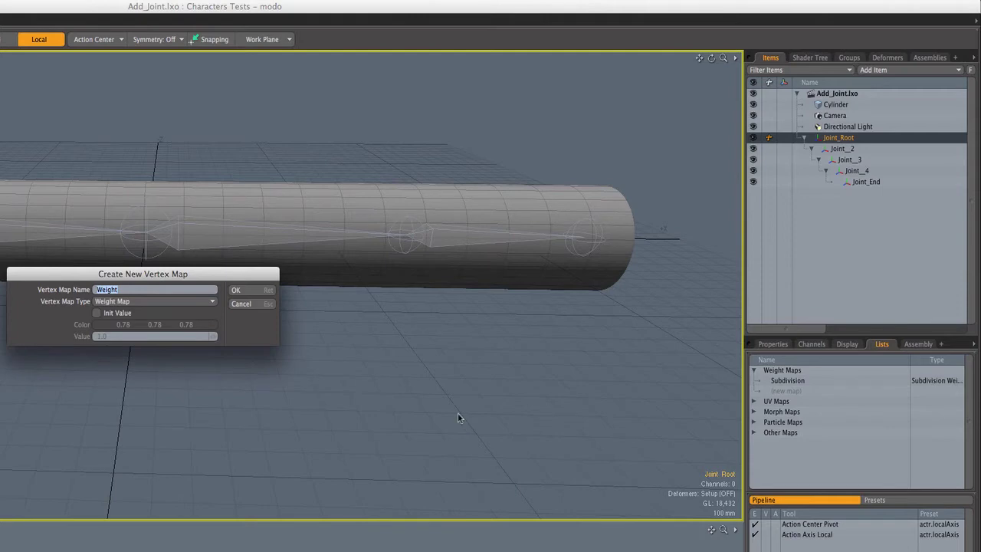
type("Joint_Ro")
type("ot")
key("Return")
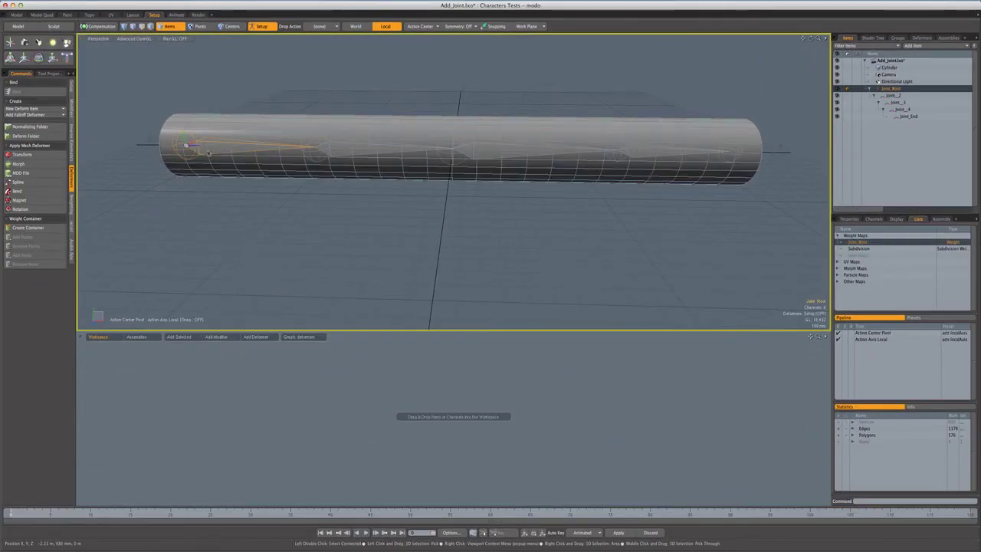
- Switch to Front view with Vertex Map weight shading
key("ctrl+space")
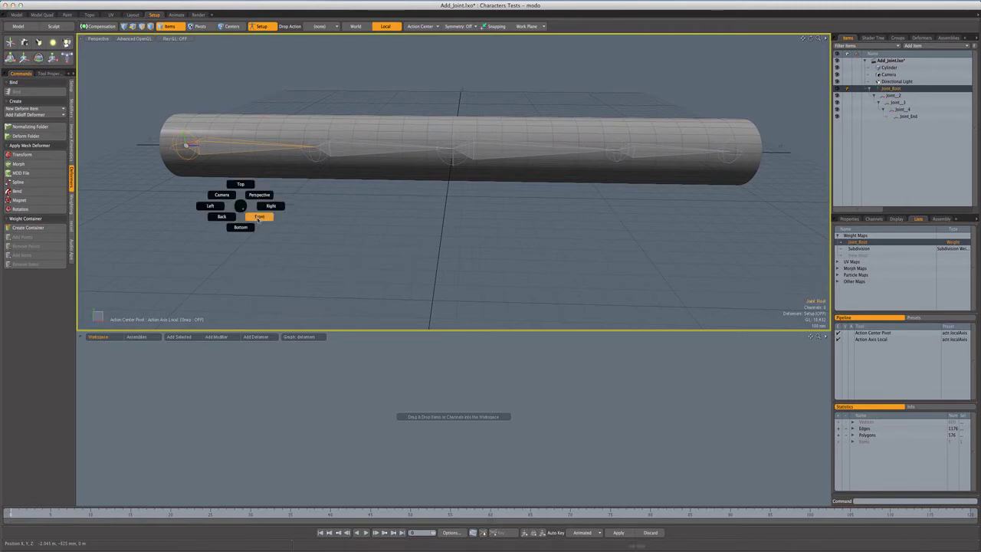
left_click(258, 218)
left_click(134, 38)
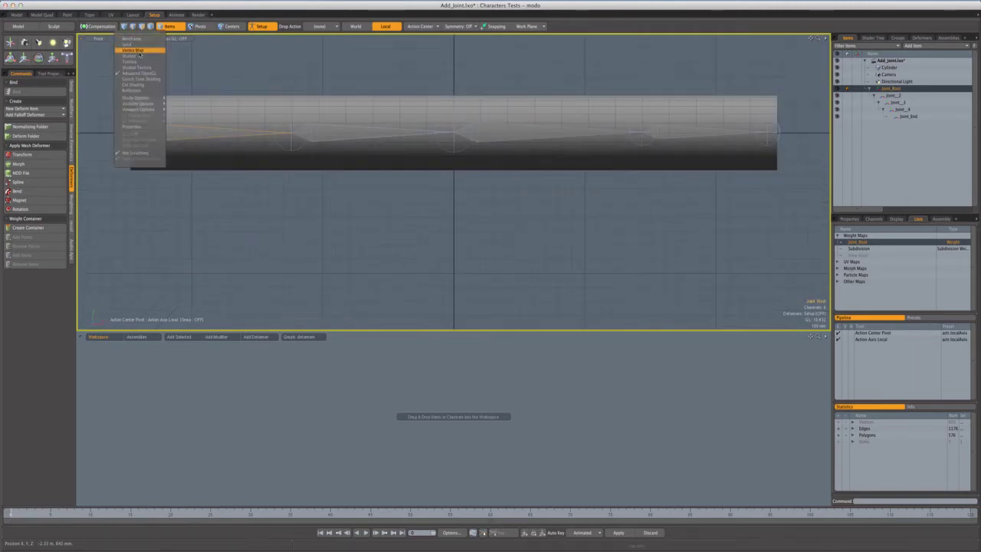
left_click(137, 50)
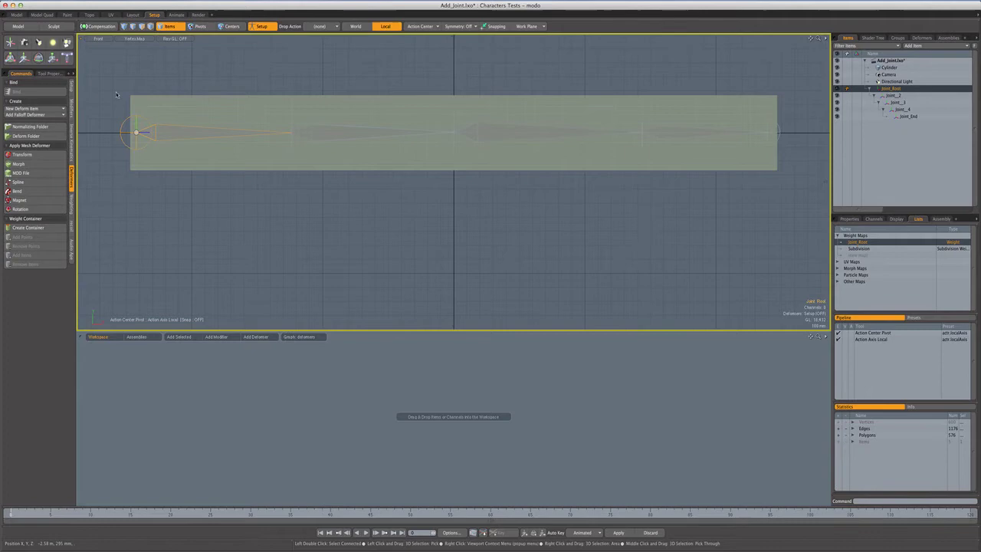
- Box-select the 168 vertices at the cylinder's left end and set them to 100% weight
key("1")
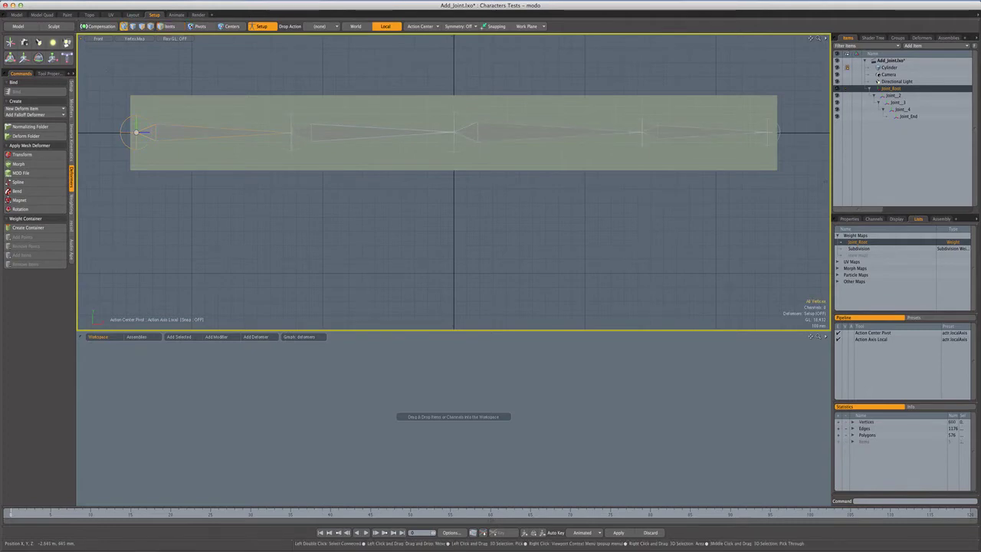
left_click_drag(111, 72, 297, 192)
left_click(71, 207)
left_click(35, 107)
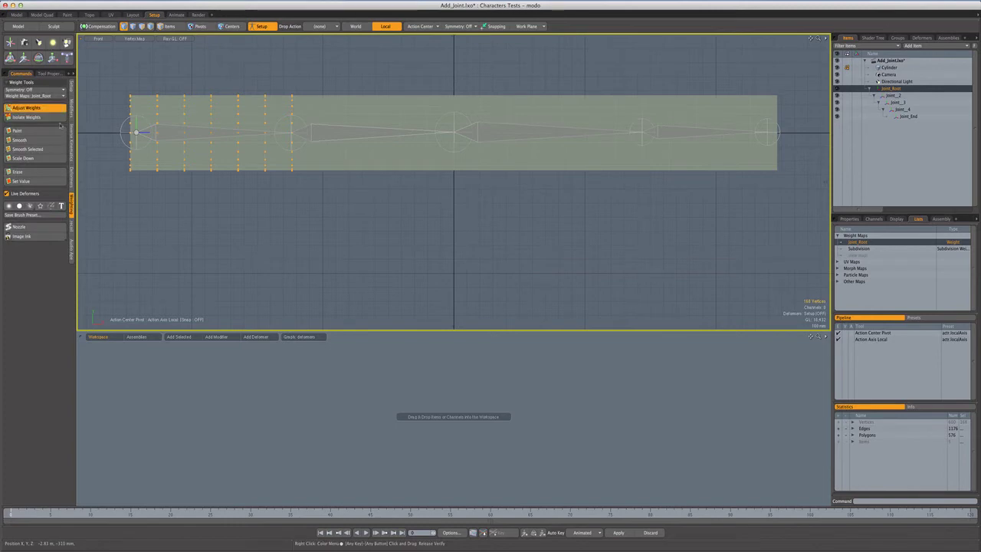
left_click_drag(176, 195, 238, 196)
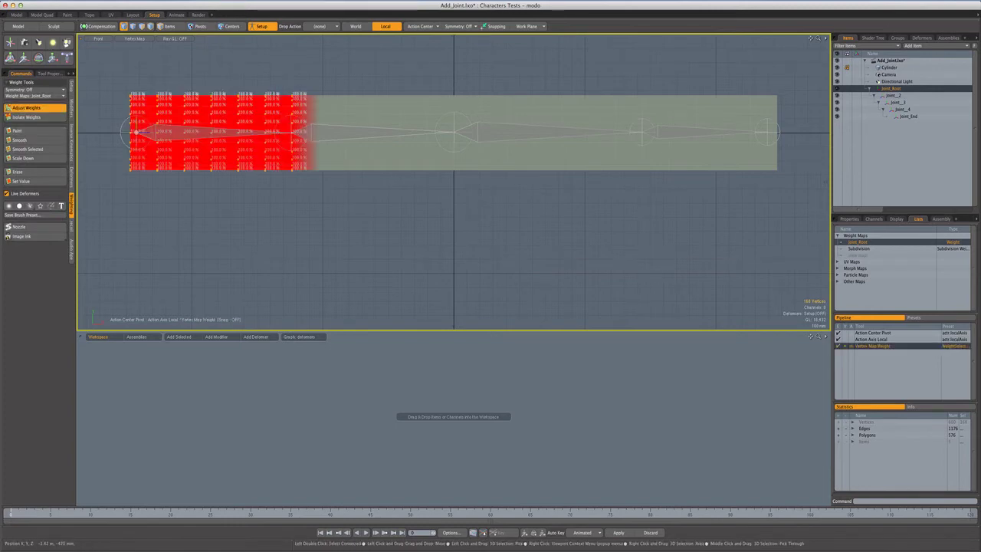
key("q")
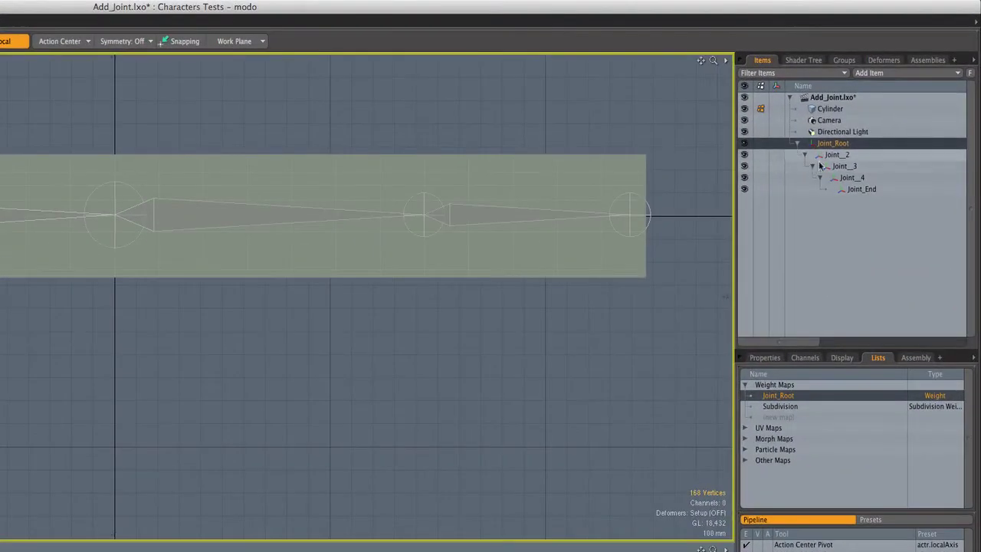
- Add a General Influence deformer to the Cylinder and check its Joint_Root weight map properties
right_click(834, 112)
mouse_move(814, 161)
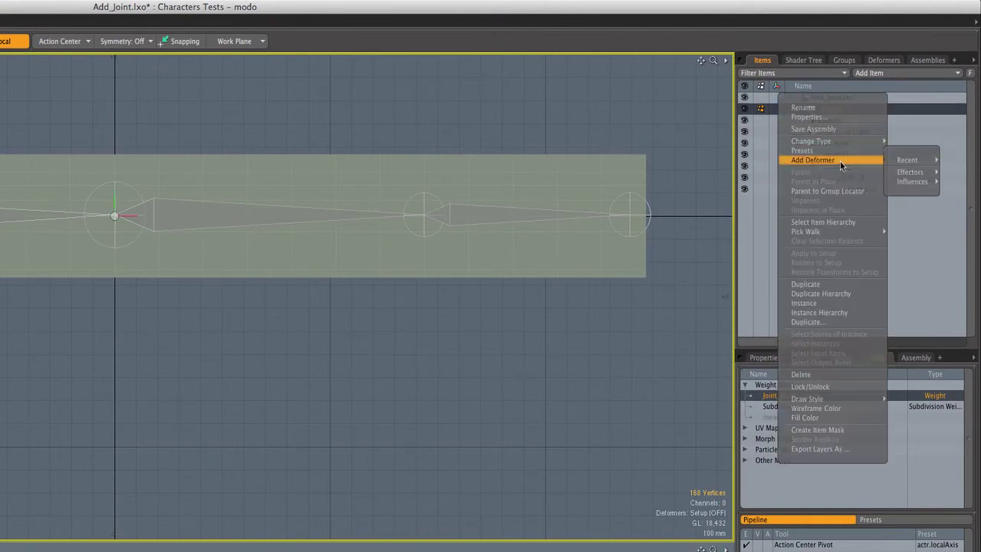
mouse_move(912, 181)
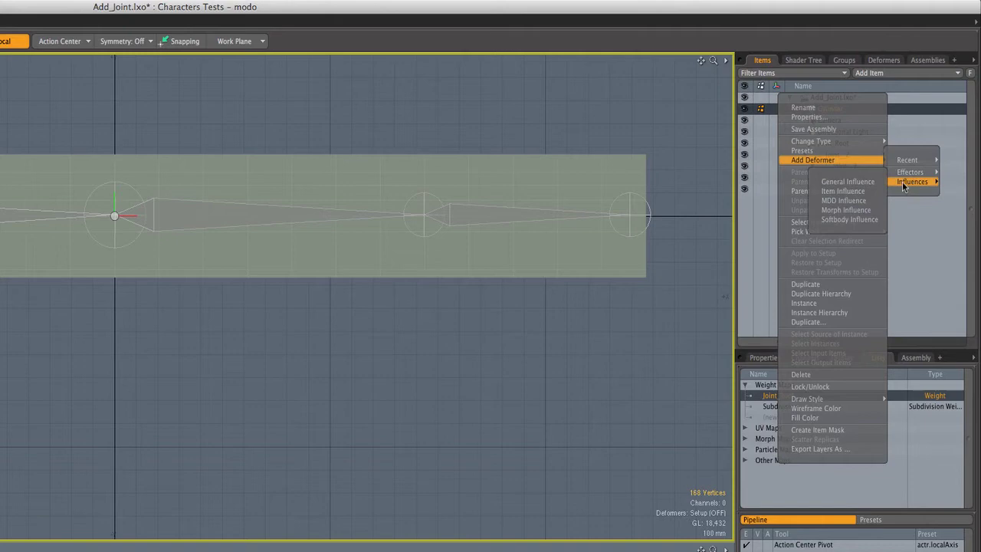
left_click(862, 184)
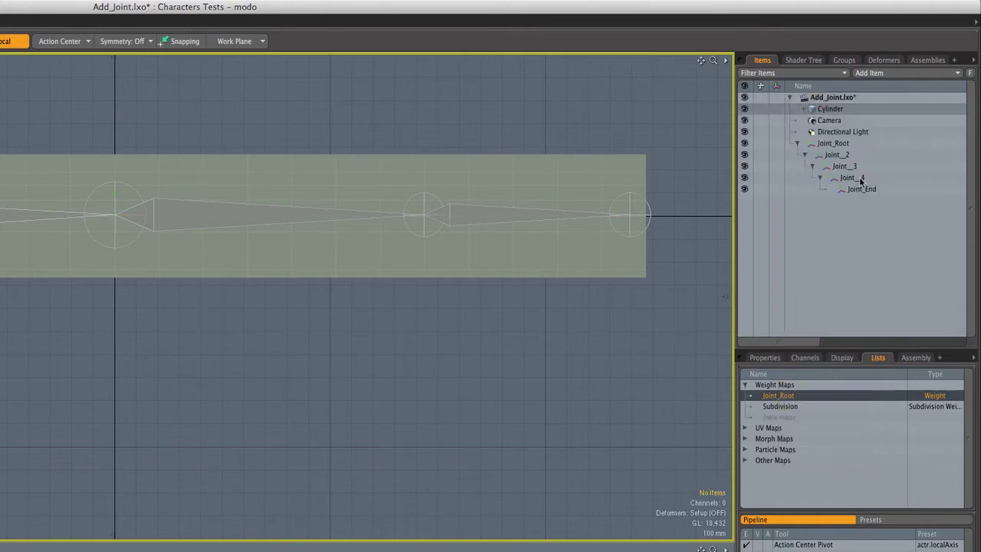
left_click(118, 322)
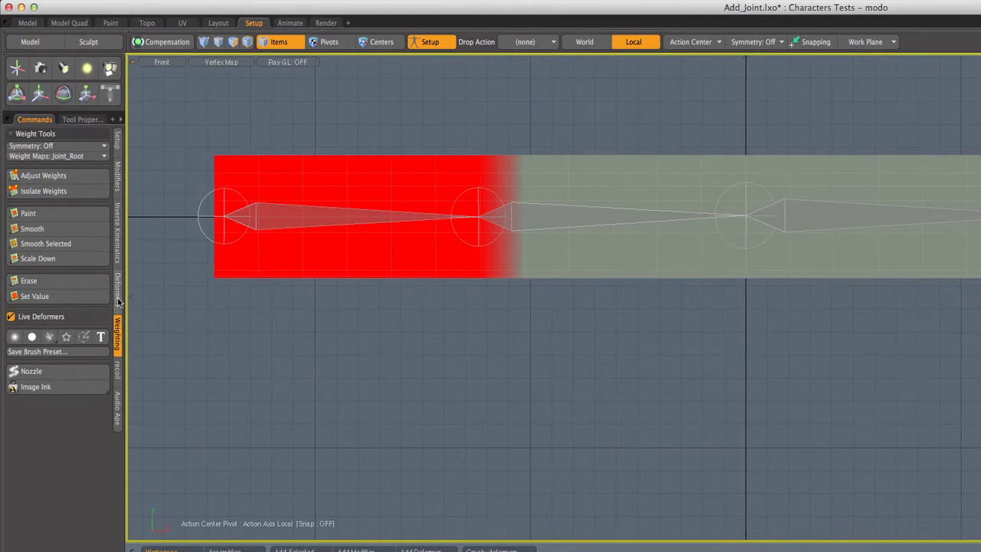
left_click(119, 299)
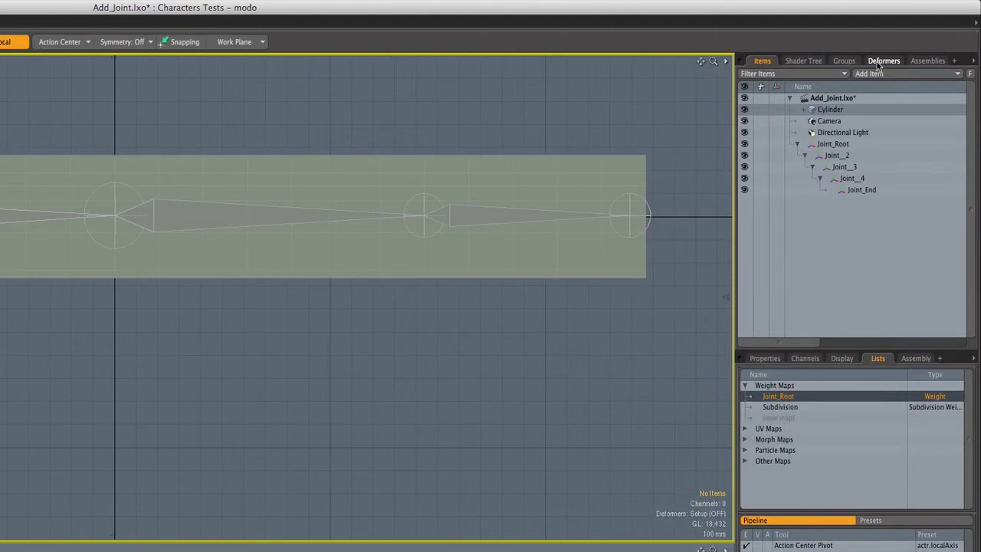
left_click(882, 61)
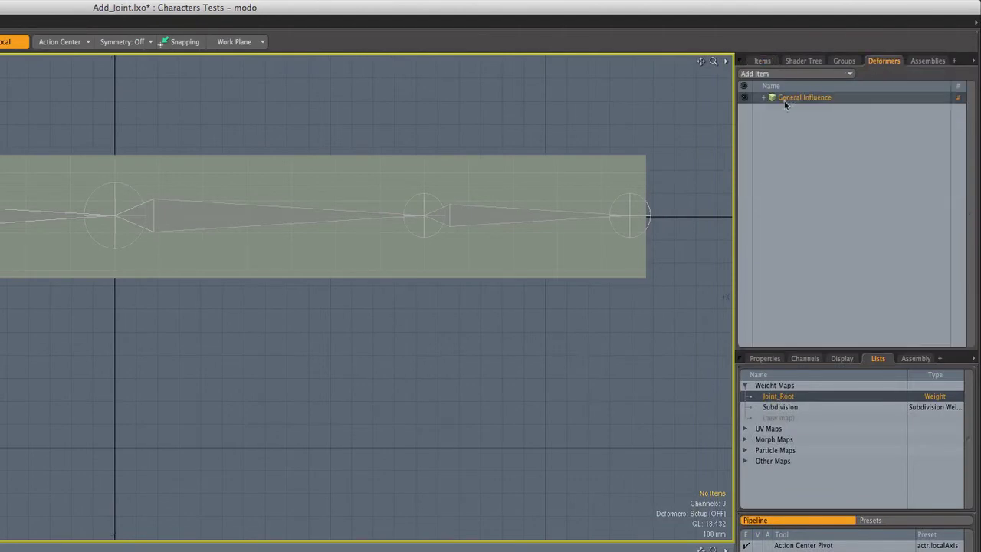
left_click(763, 98)
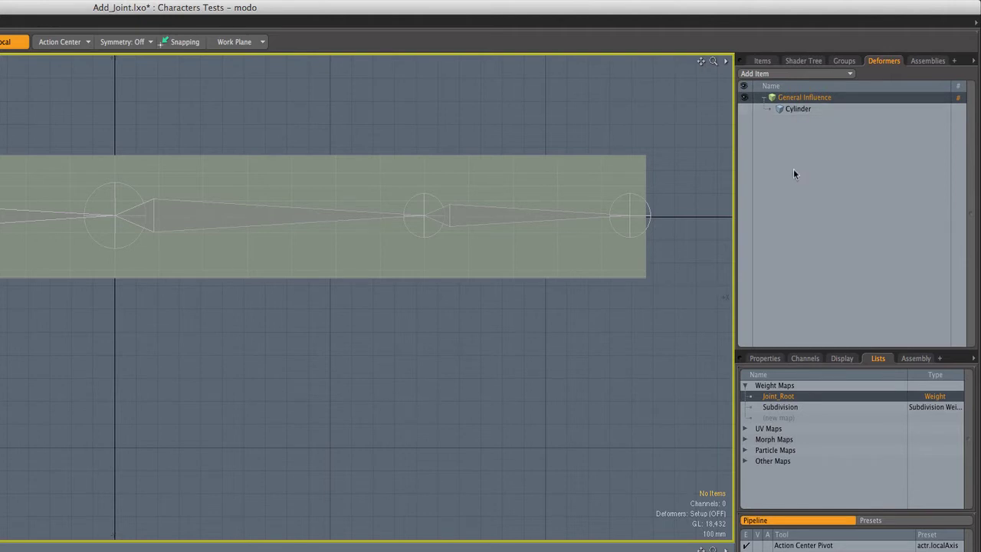
left_click(759, 359)
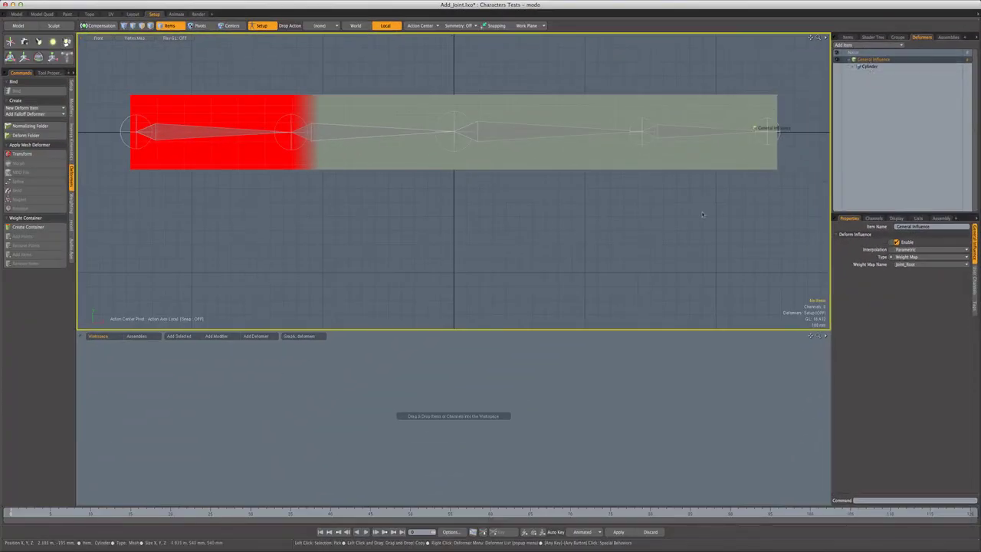
- Place General Influence and Joint_Root in the schematic and connect Joint_Root to the influence
mouse_move(870, 60)
left_mouse_down()
mouse_move(507, 388)
mouse_move(434, 393)
left_mouse_up()
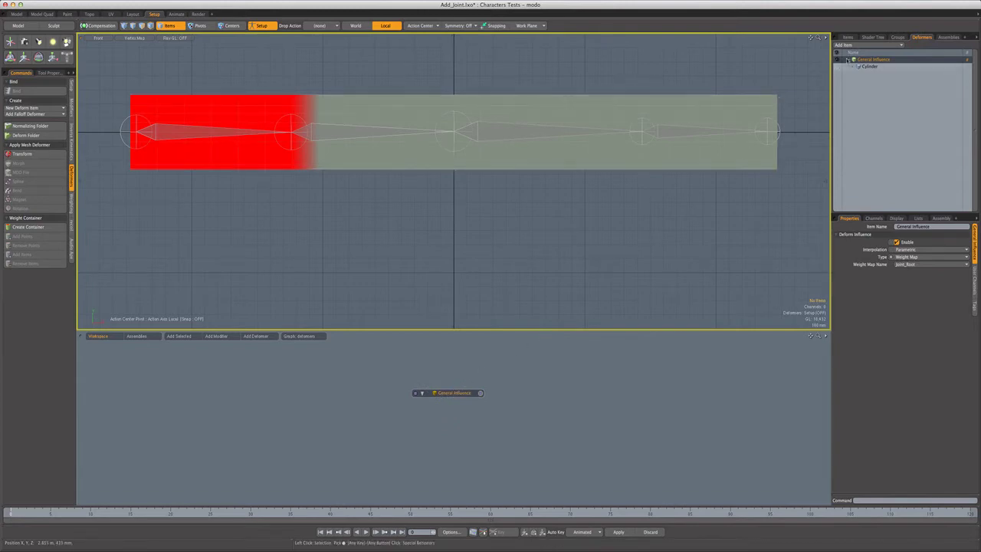
left_click(849, 36)
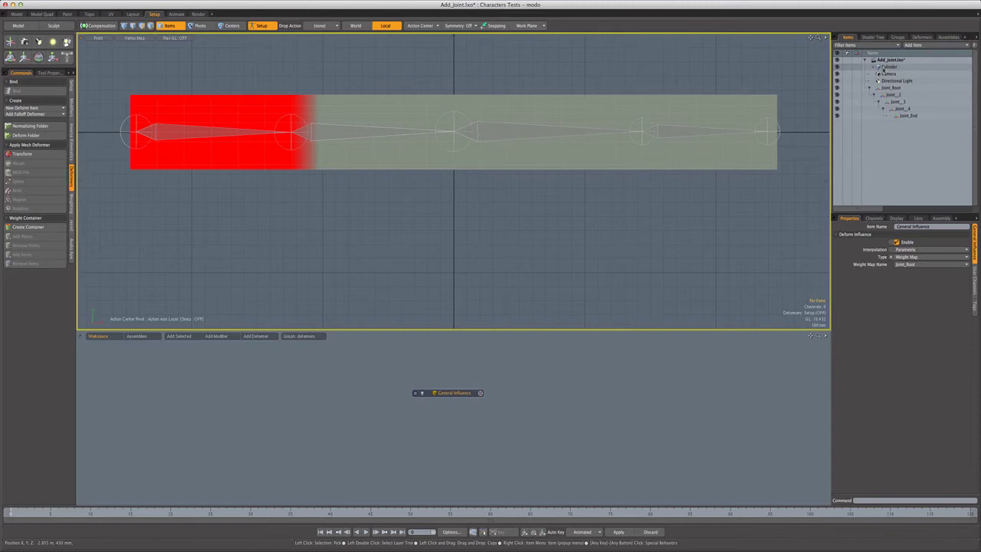
mouse_move(890, 89)
left_mouse_down()
mouse_move(360, 400)
mouse_move(308, 387)
left_mouse_up()
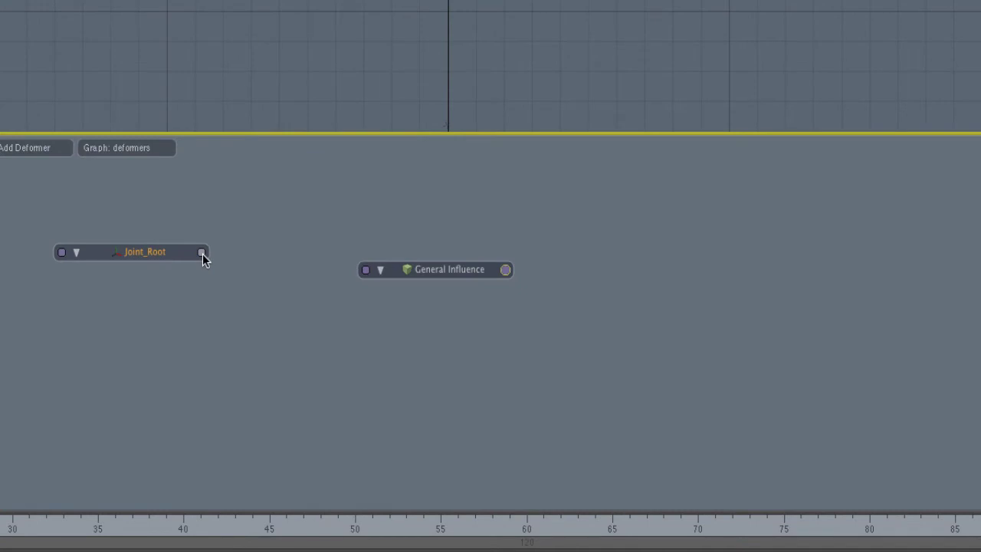
left_click_drag(202, 253, 364, 273)
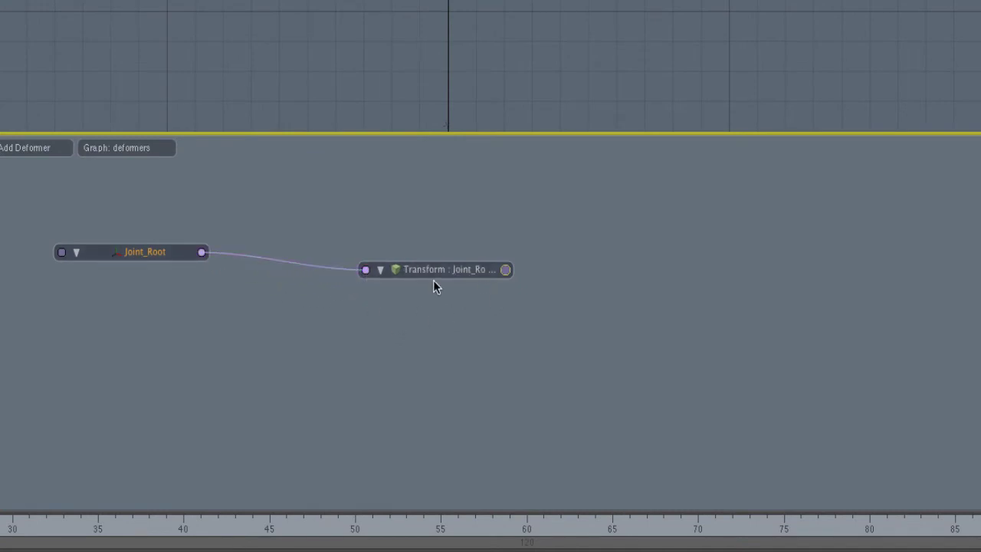
- Add the Cylinder node to the chain and line up the Cylinder and Joint_Root nodes
left_click(505, 271)
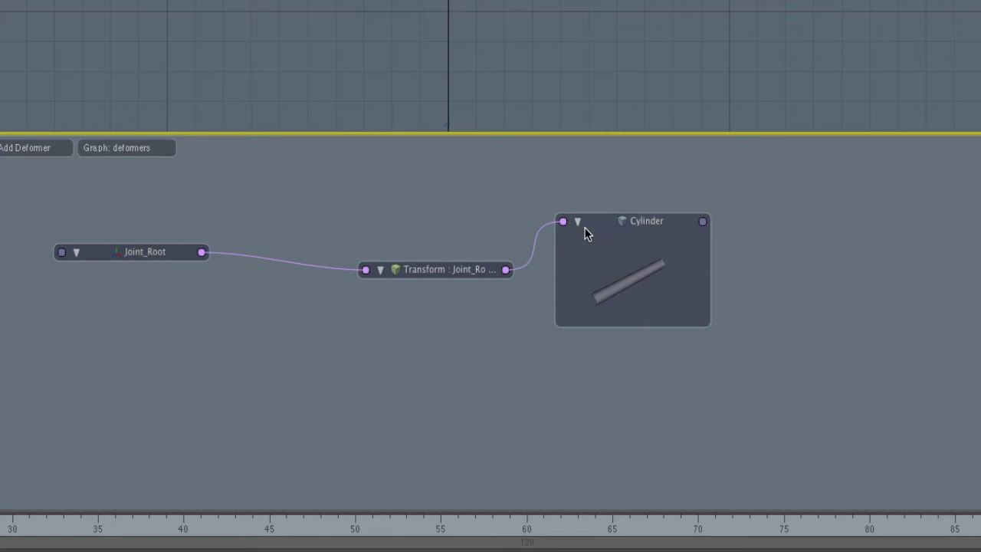
left_click_drag(583, 235, 652, 231)
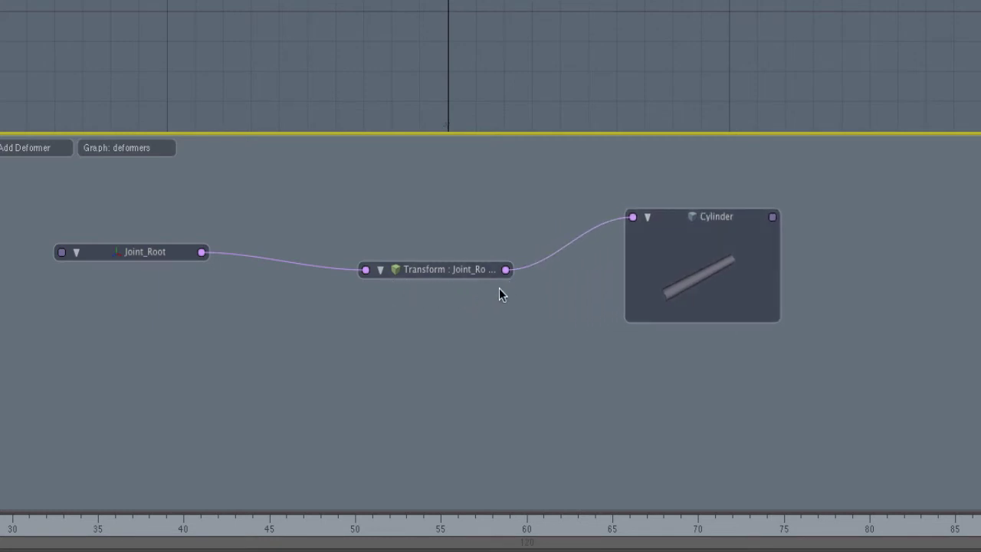
left_click_drag(712, 219, 715, 223)
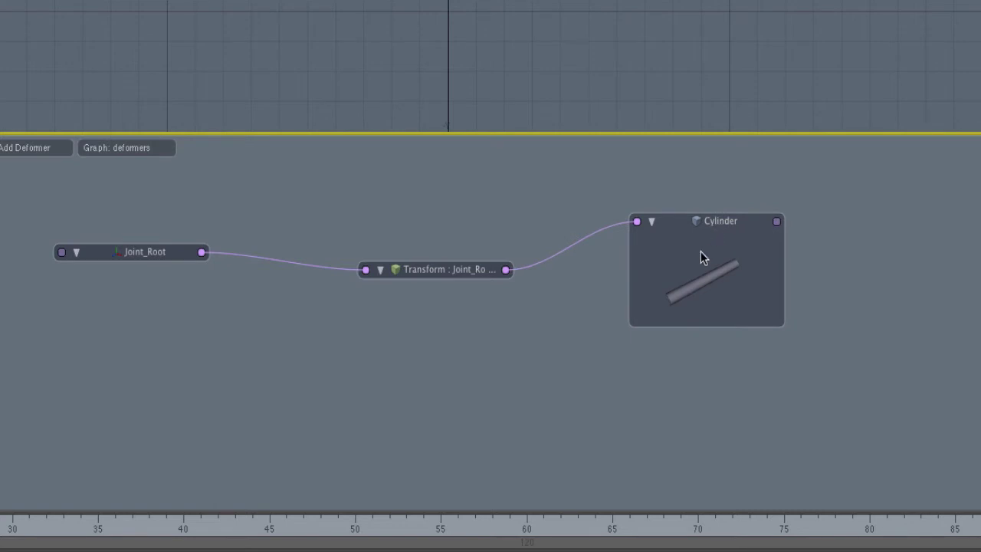
left_click_drag(165, 256, 216, 283)
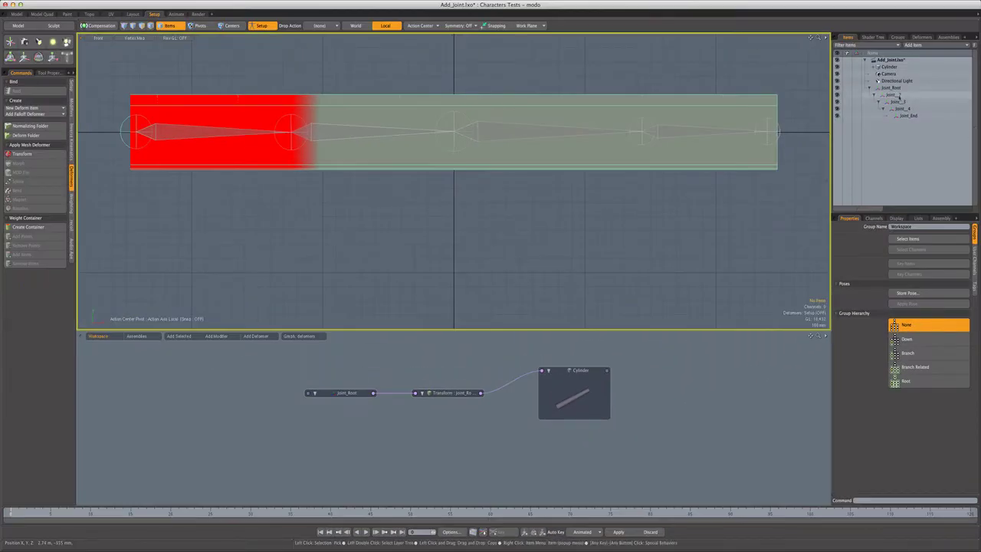
- Select Joint_2 and create a new Joint_2 weight map from the Lists panel
left_click(896, 95)
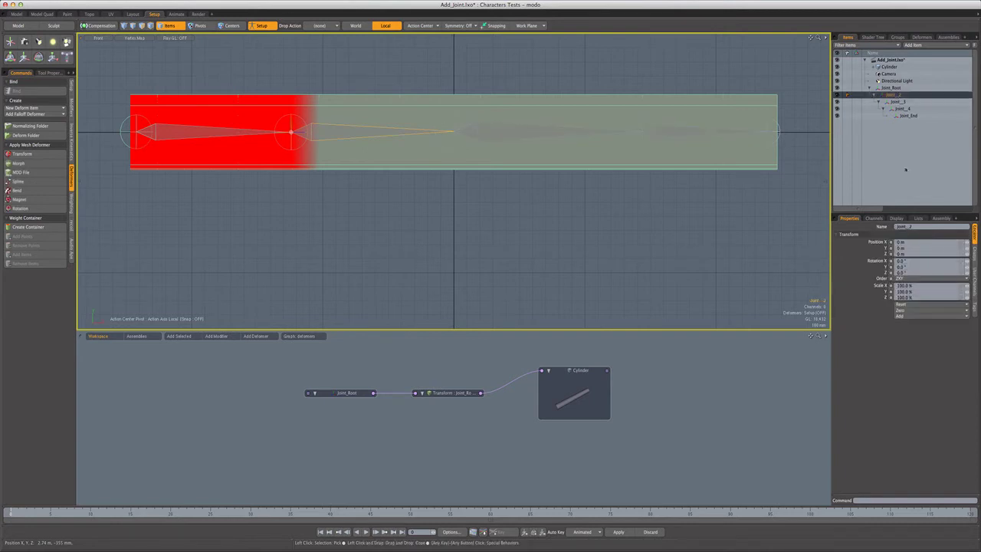
left_click(918, 218)
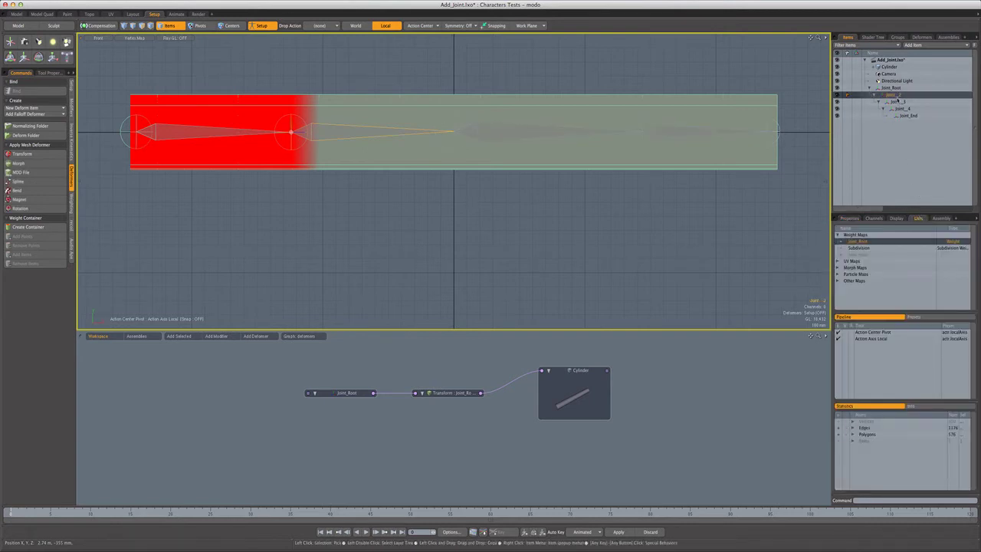
left_click(859, 254)
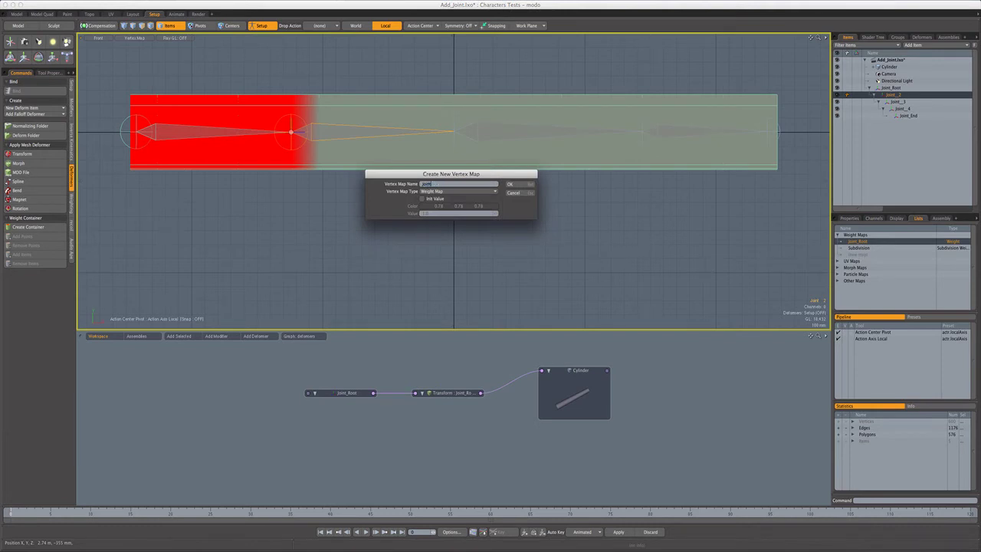
key("Return")
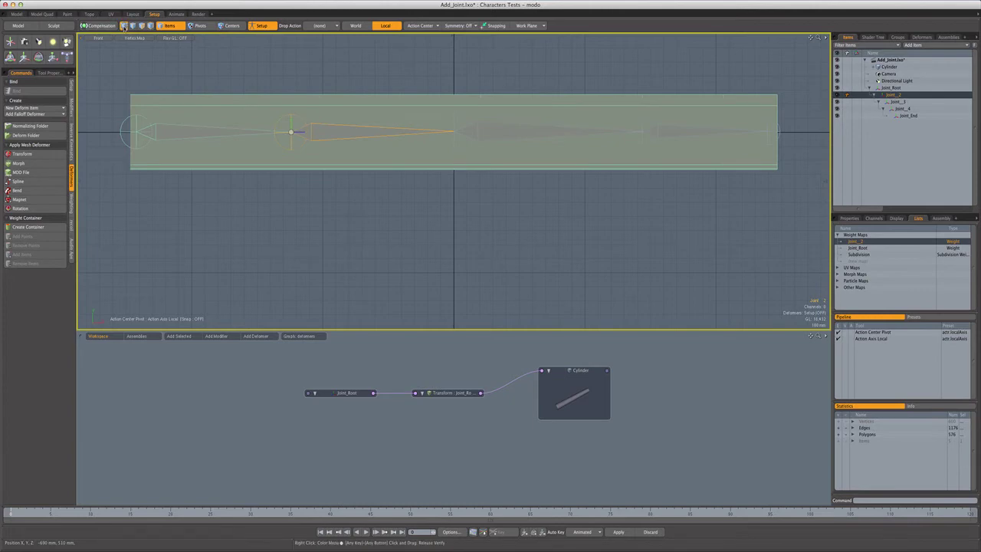
- Select the vertices between the second and third joints and set them to 100% weight
left_click(125, 26)
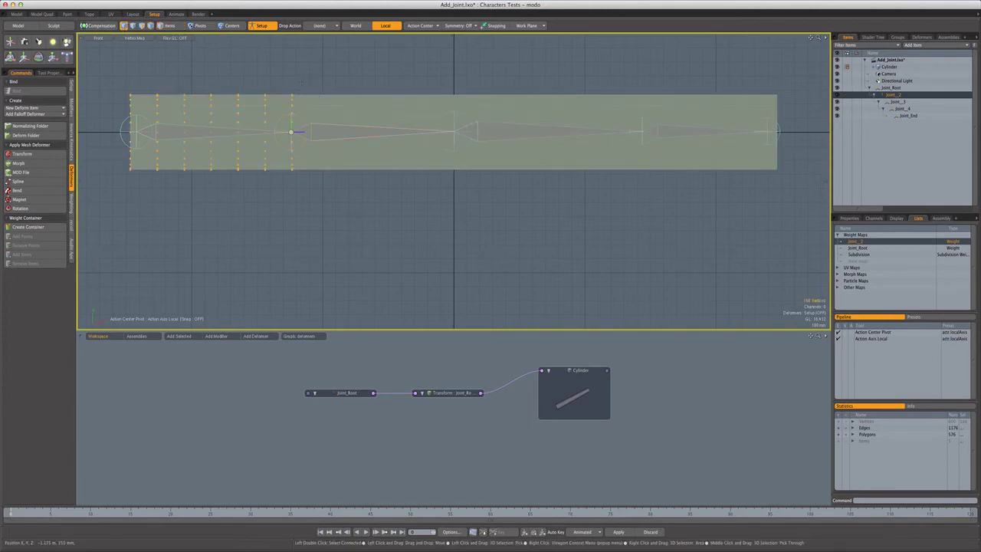
left_click_drag(280, 78, 461, 198)
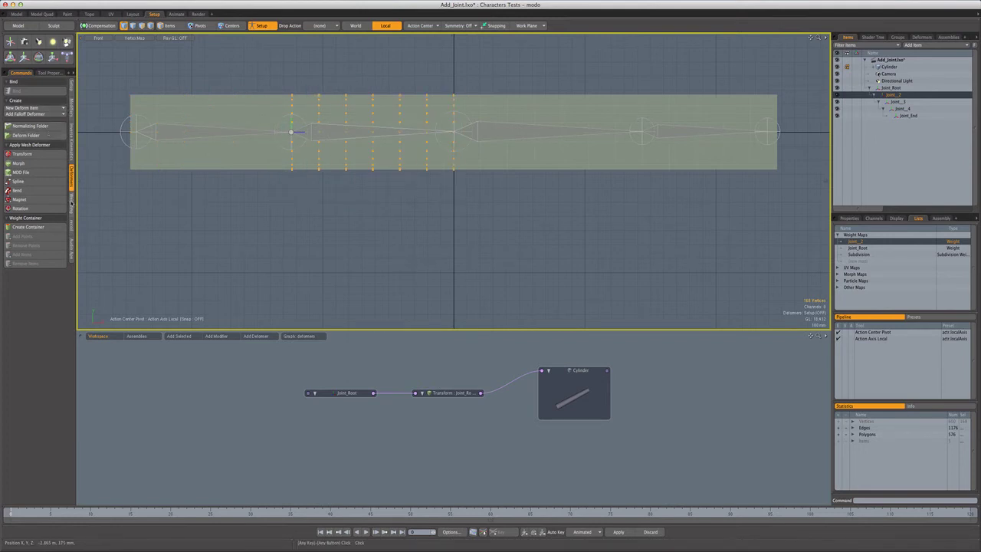
left_click(71, 202)
left_click(26, 107)
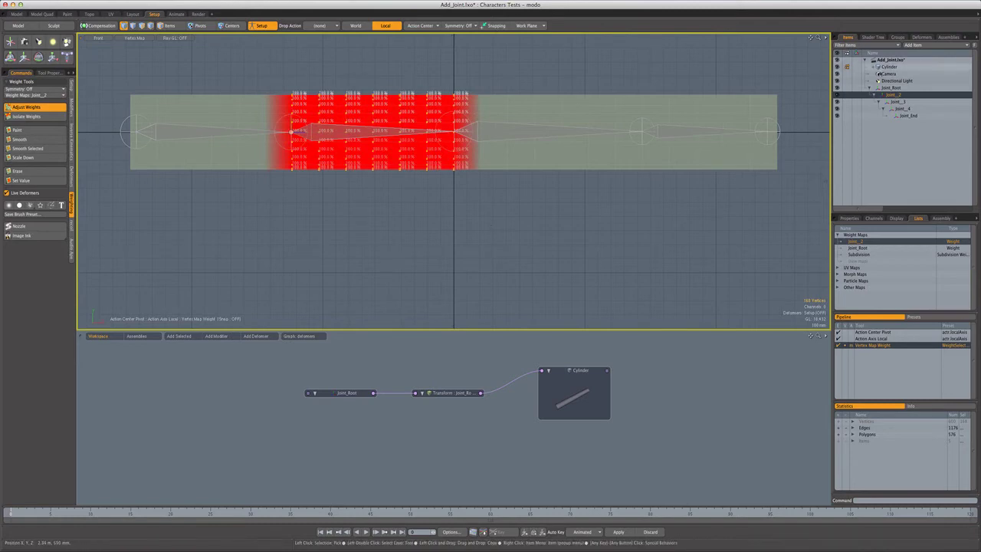
right_click(890, 70)
mouse_move(879, 100)
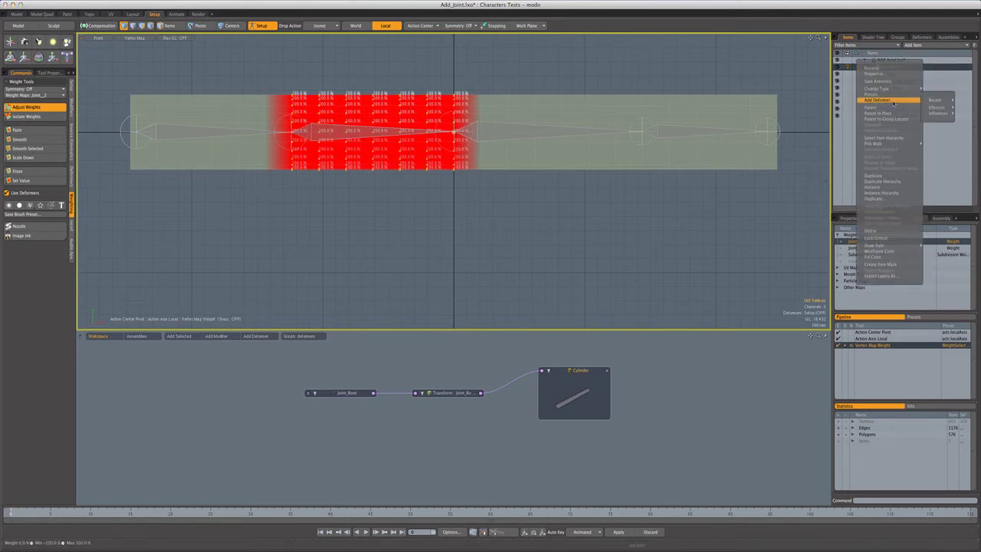
mouse_move(938, 114)
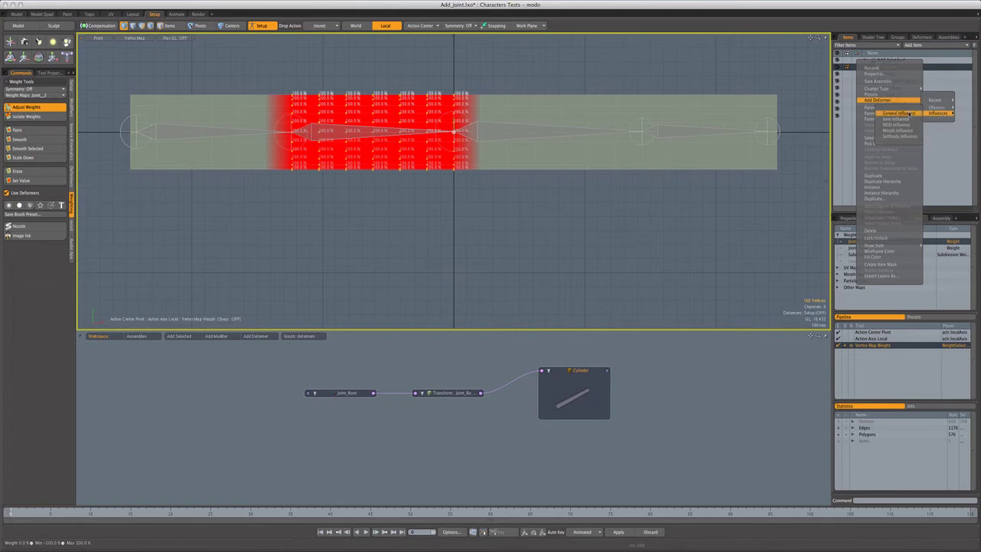
- Add a second General Influence, assign it to the Cylinder, and position its graph node
left_click(909, 113)
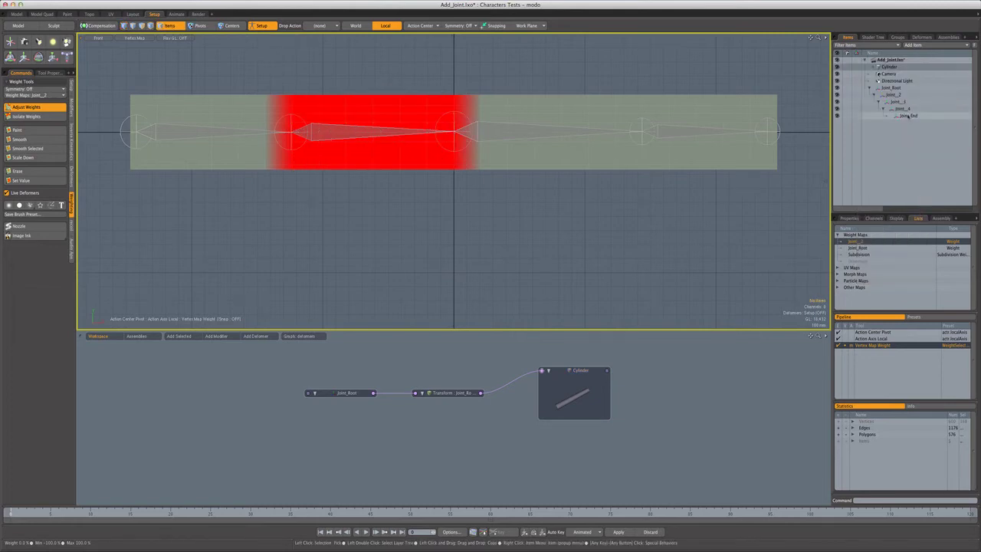
left_click(914, 39)
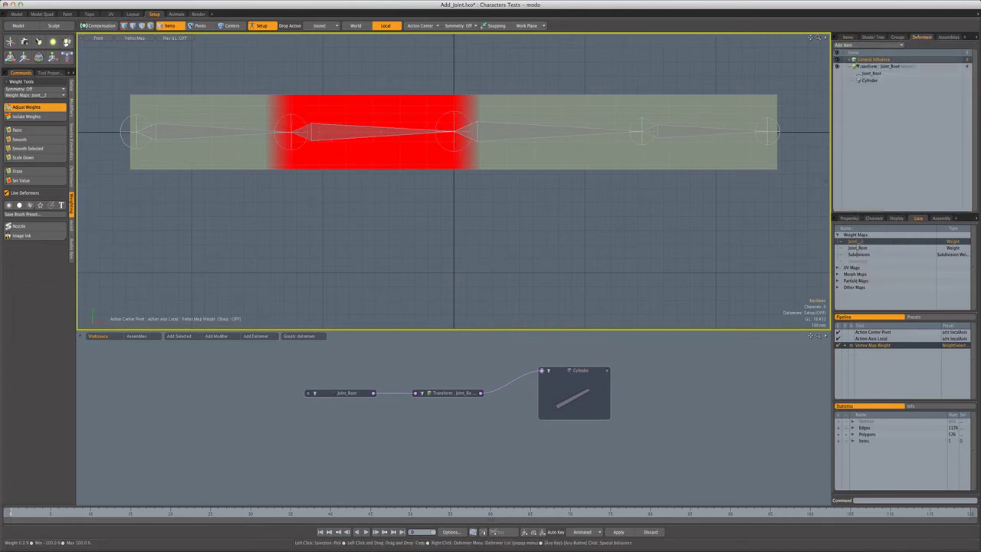
mouse_move(873, 68)
left_mouse_down()
mouse_move(863, 60)
mouse_move(446, 442)
left_mouse_up()
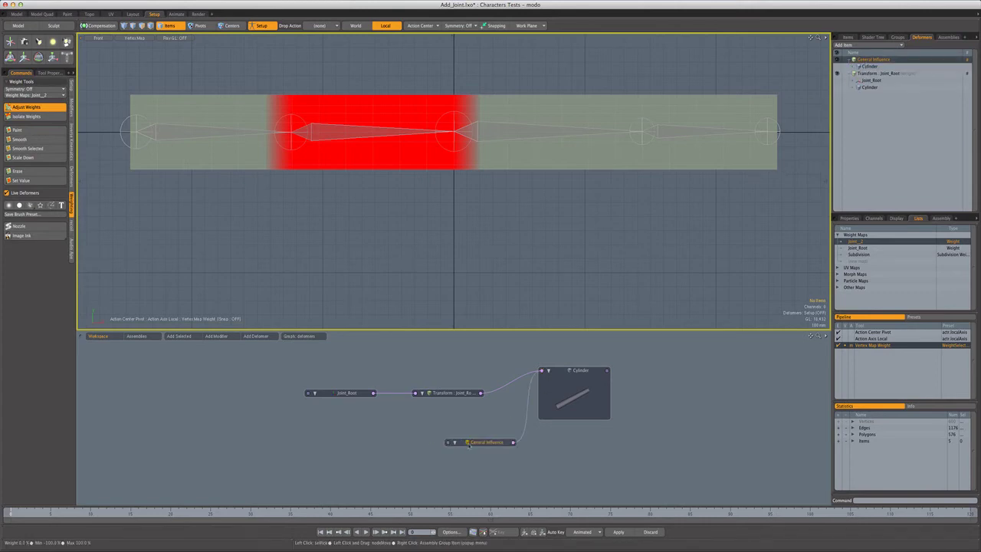
left_click_drag(475, 445, 449, 438)
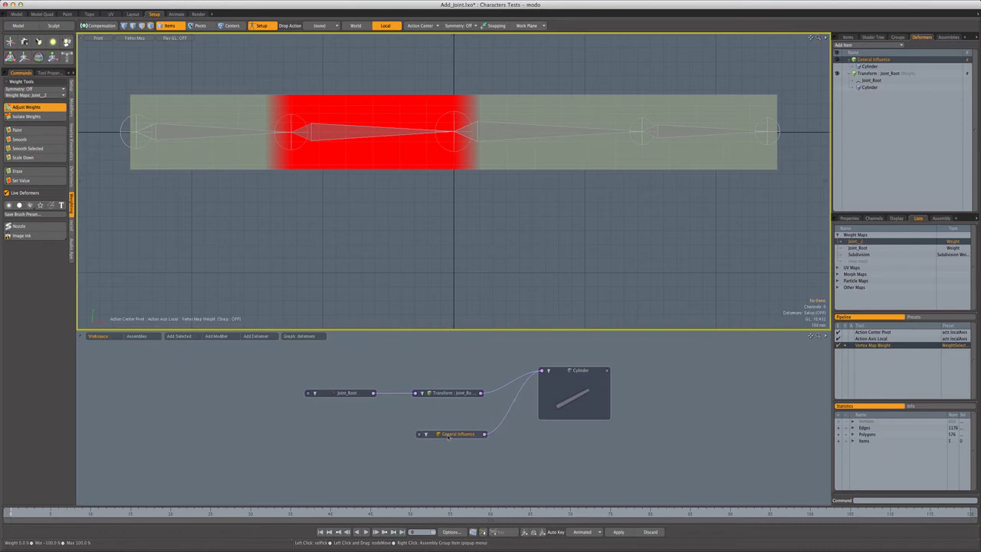
- Drag Joint_2 onto the new influence node, forming Transform : Joint_2, and tidy its position
left_click(848, 37)
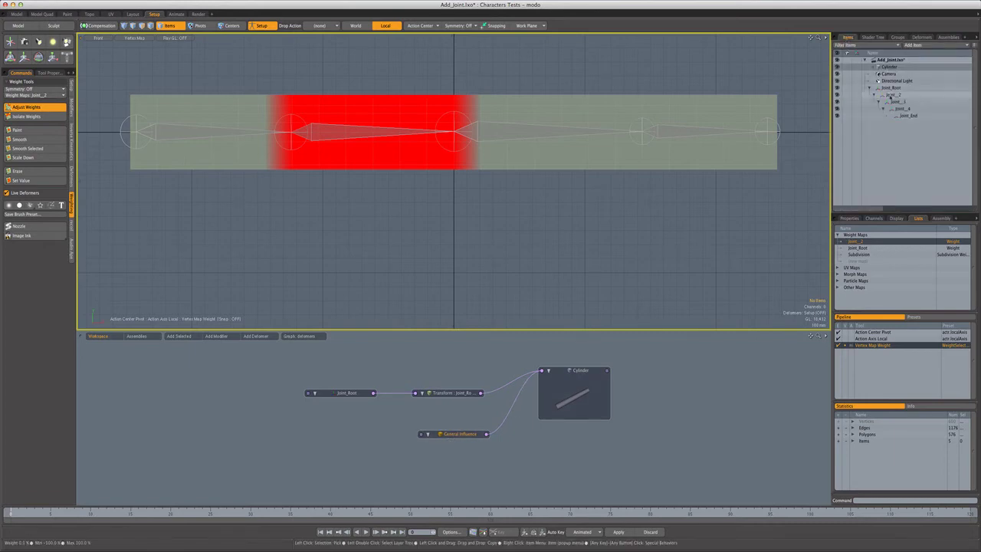
left_click(893, 95)
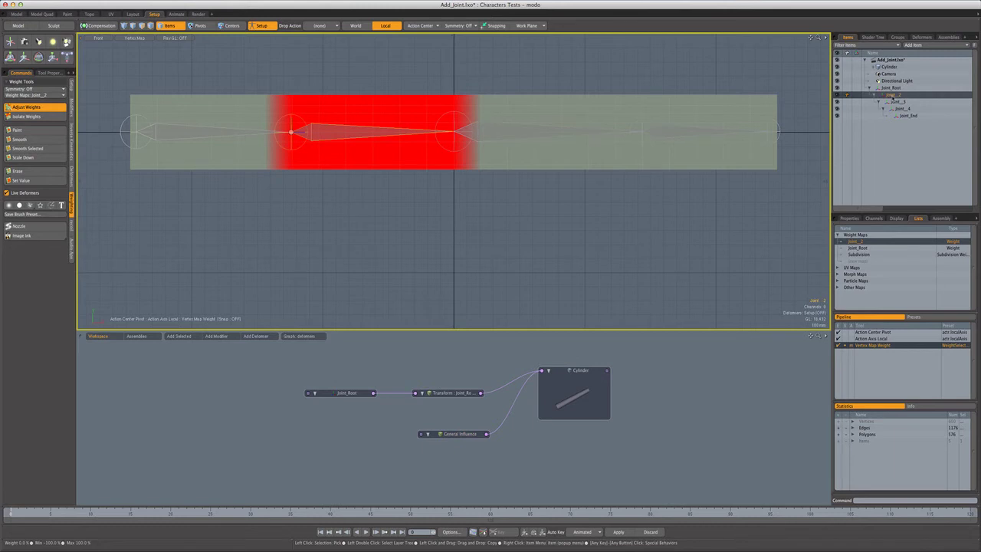
mouse_move(891, 95)
left_mouse_down()
mouse_move(368, 437)
mouse_move(339, 437)
left_mouse_up()
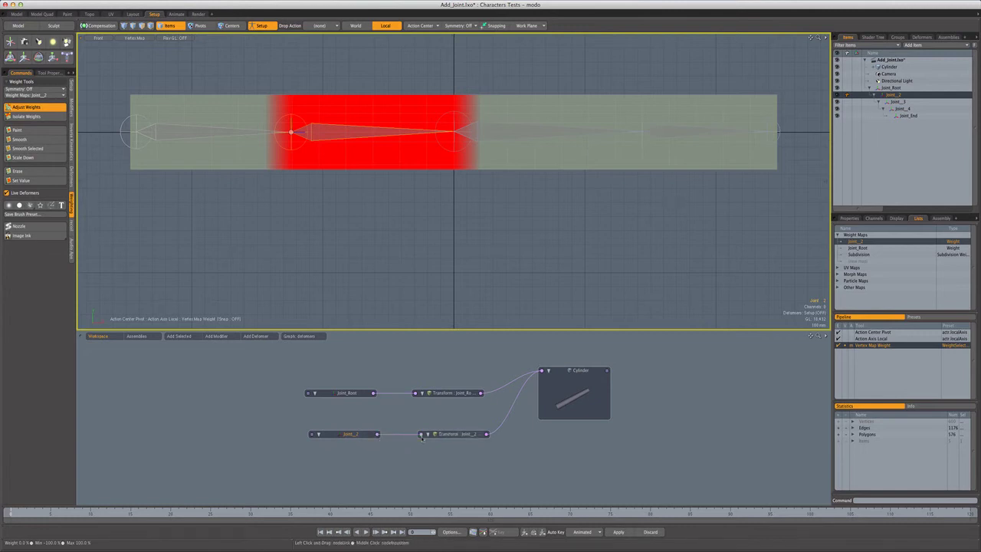
left_click_drag(460, 436, 452, 436)
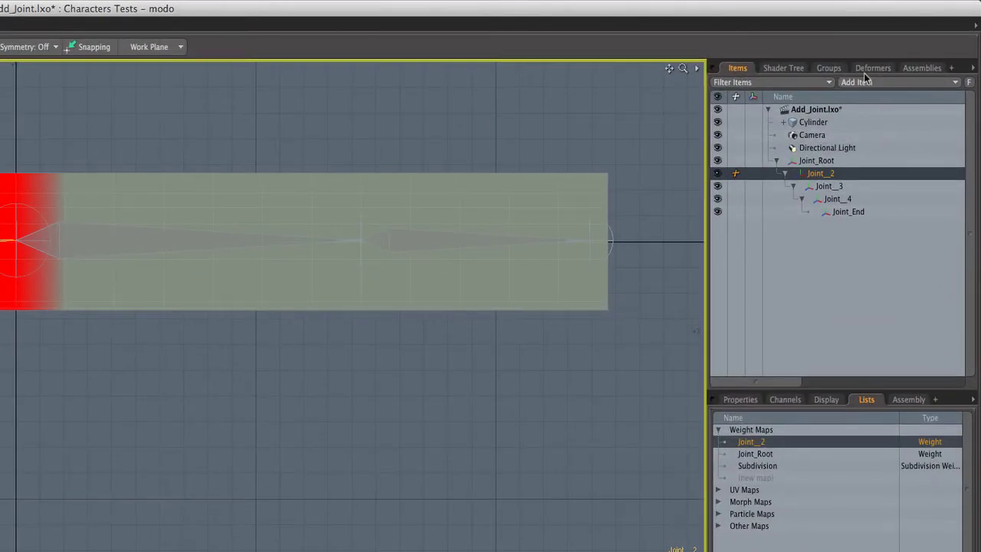
- Add a Normalizing Folder and move Transform : Joint_2 and Transform : Joint_Root into it
left_click(873, 70)
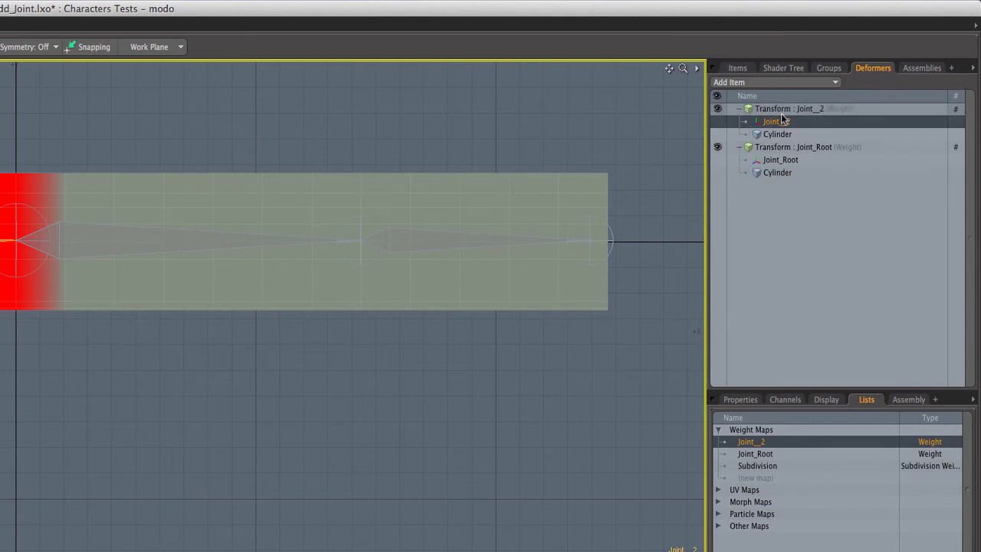
left_click(738, 108)
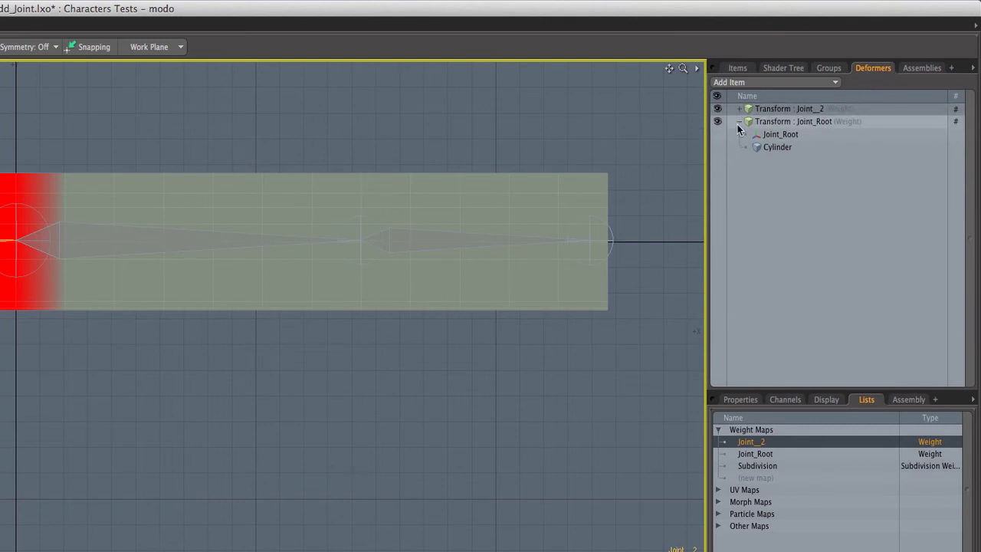
left_click(739, 121)
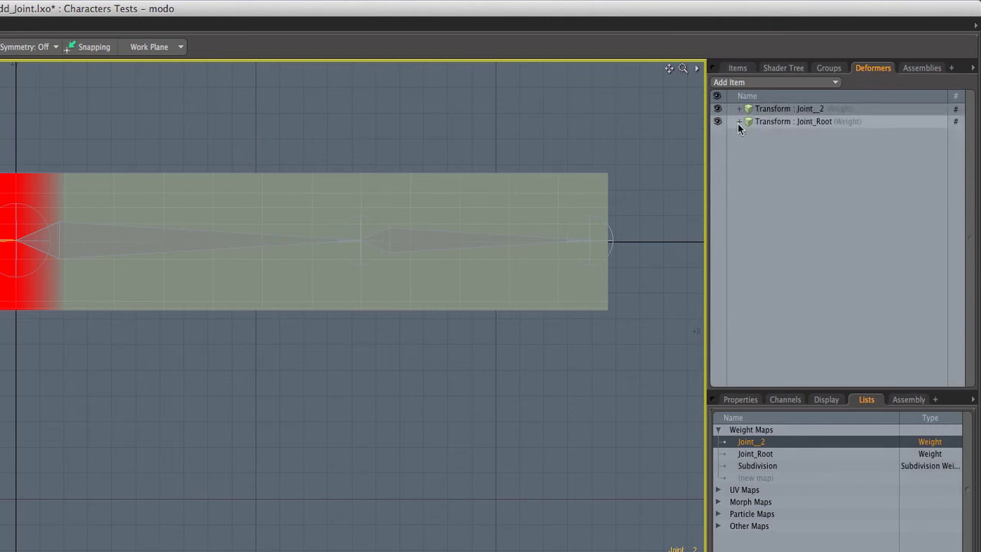
left_click(775, 85)
left_click(774, 85)
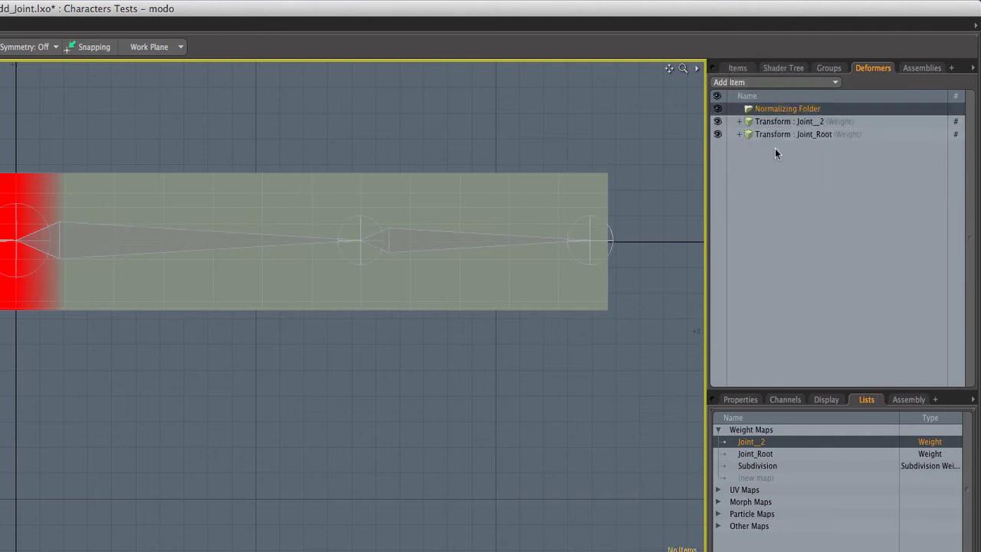
left_click_drag(778, 126, 779, 110)
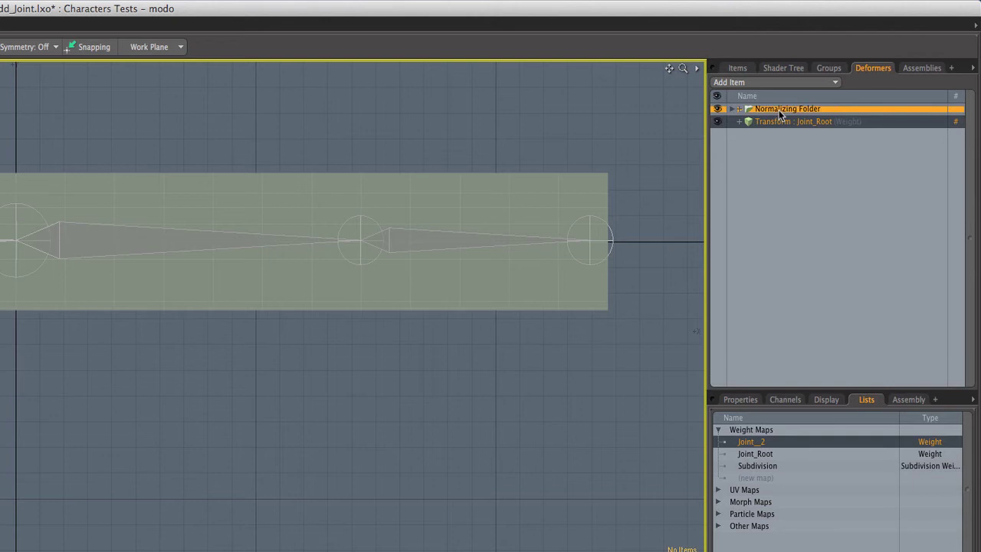
left_click(732, 111)
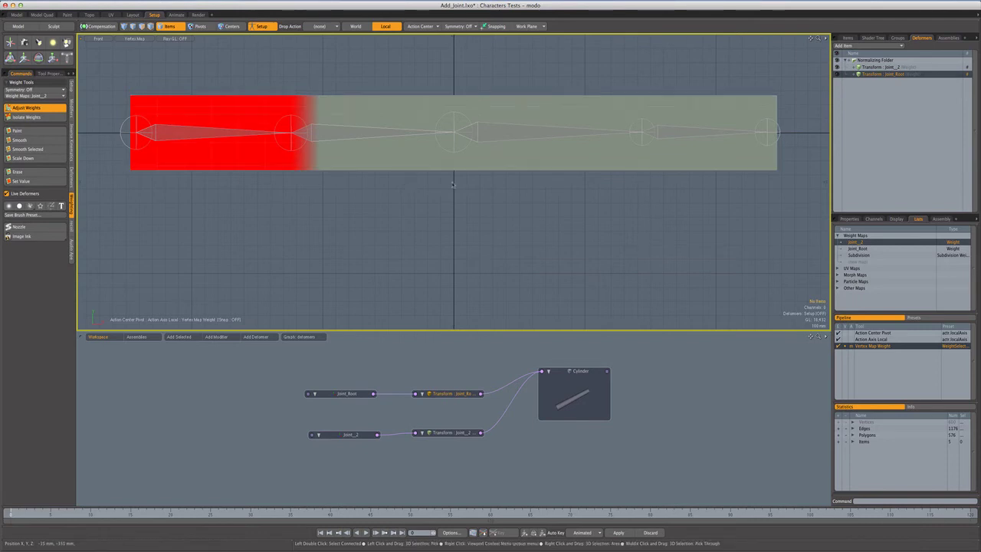
- Leave setup mode, switch to perspective, and rotate Joint_Root to test the cylinder's bend
left_click(262, 28)
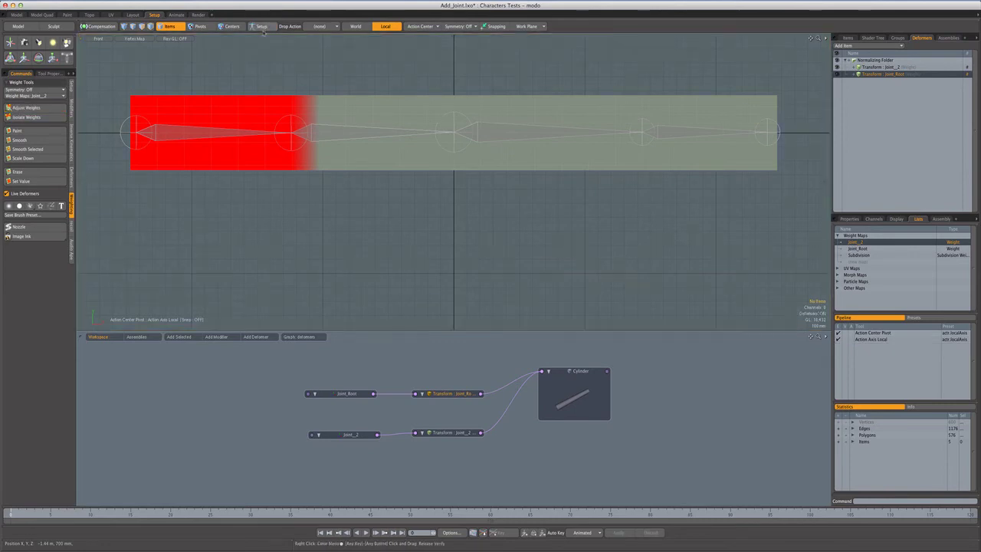
key("ctrl+space")
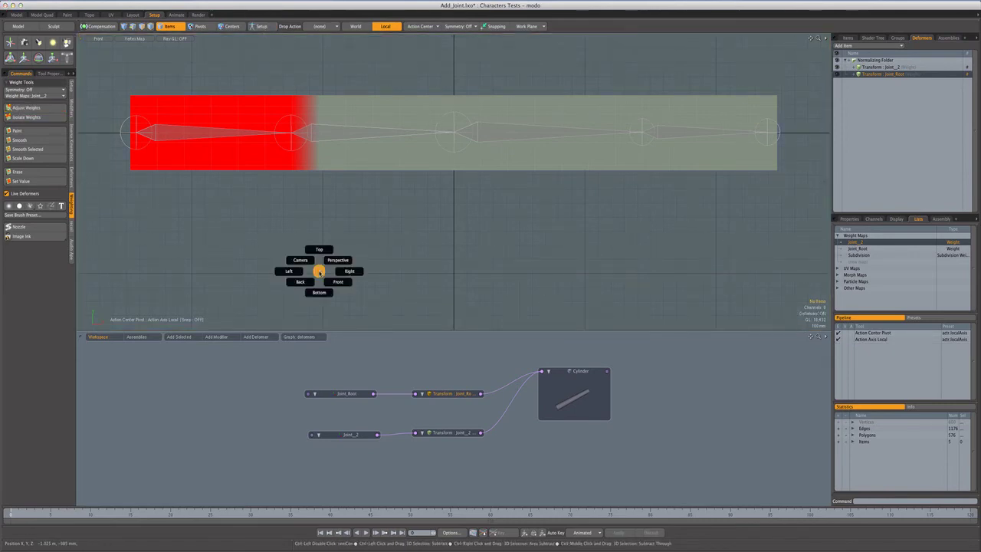
left_click(337, 260)
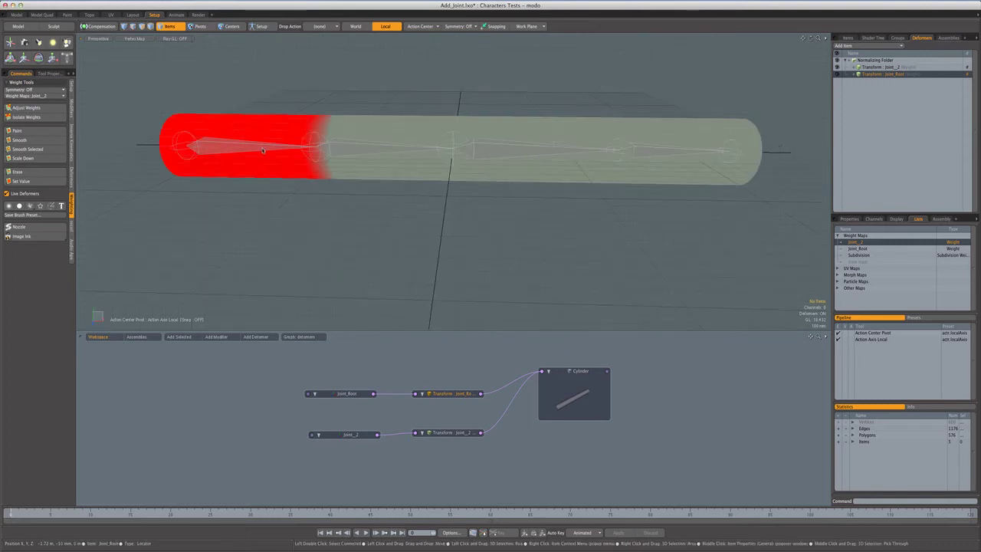
key("e")
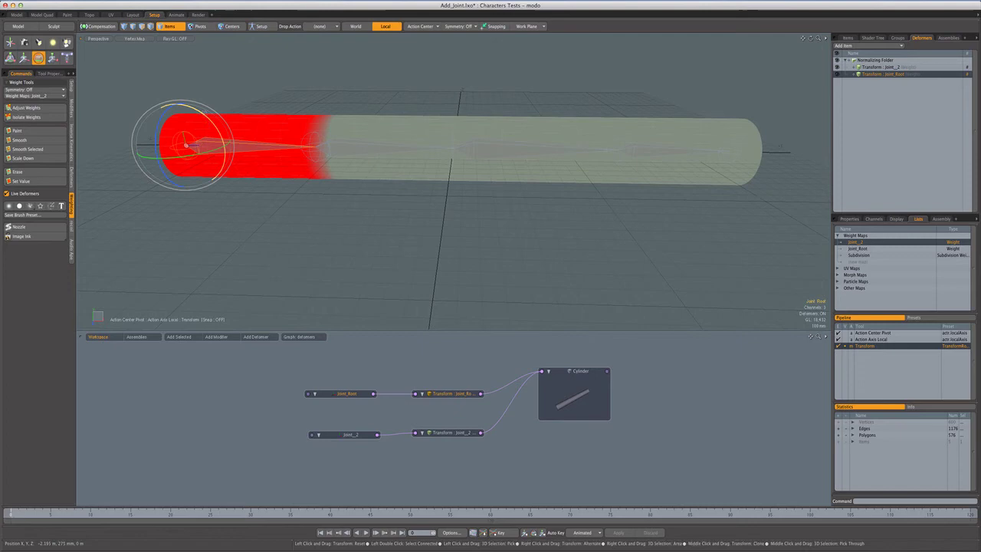
left_click_drag(205, 114, 223, 153)
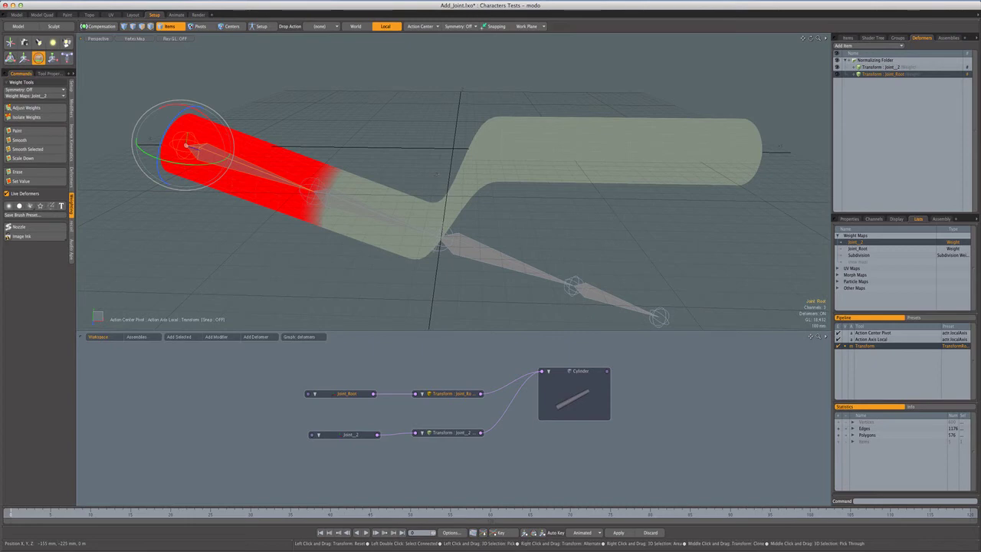
- Bend the cylinder at Joint_2 under Advanced OpenGL shading, then undo back to the straight rest pose
left_click(312, 188)
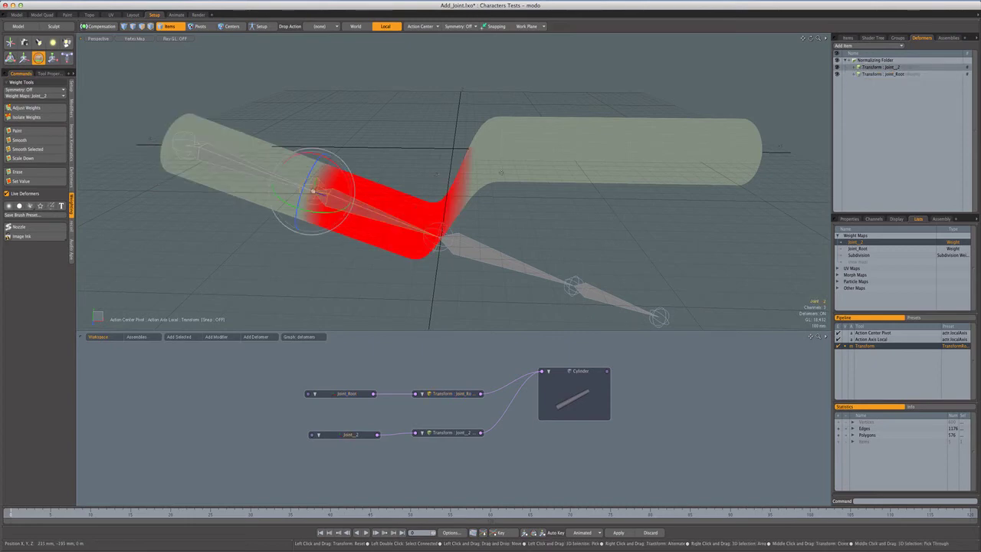
left_click_drag(337, 167, 329, 157)
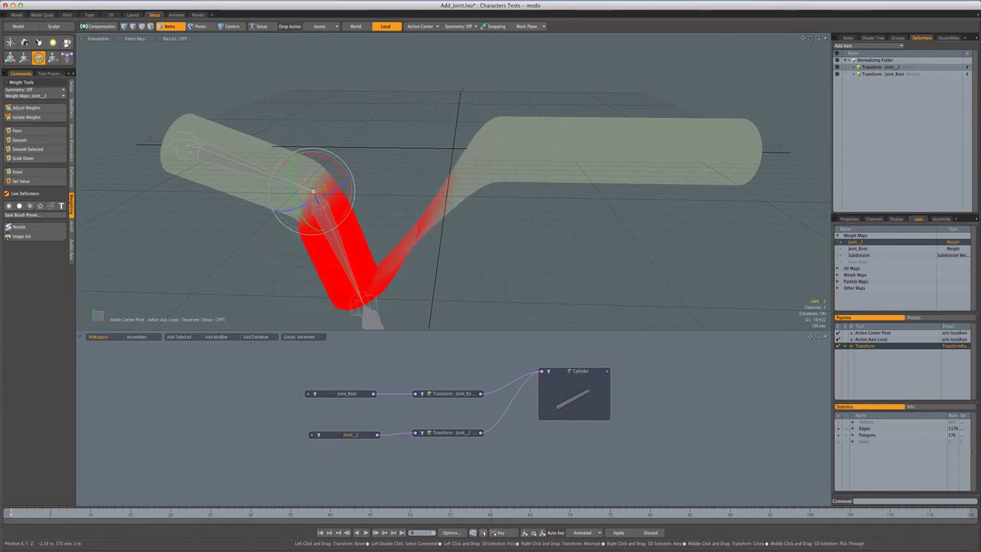
left_click(134, 38)
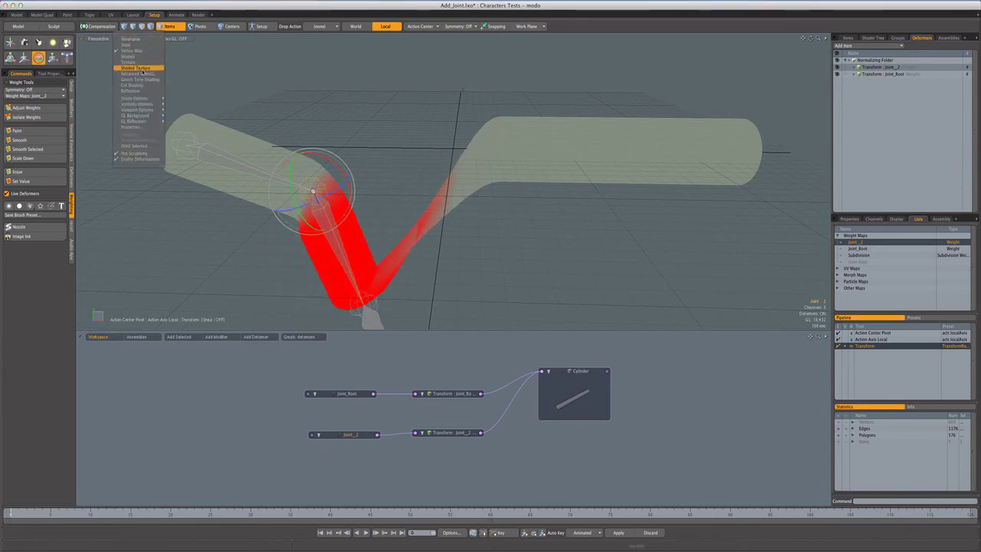
left_click(143, 71)
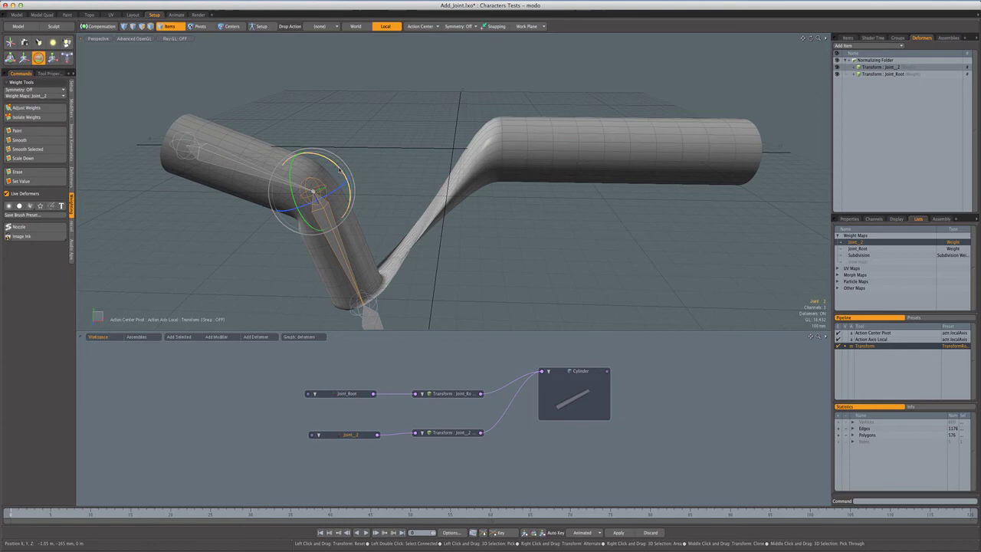
left_click_drag(337, 162, 331, 223)
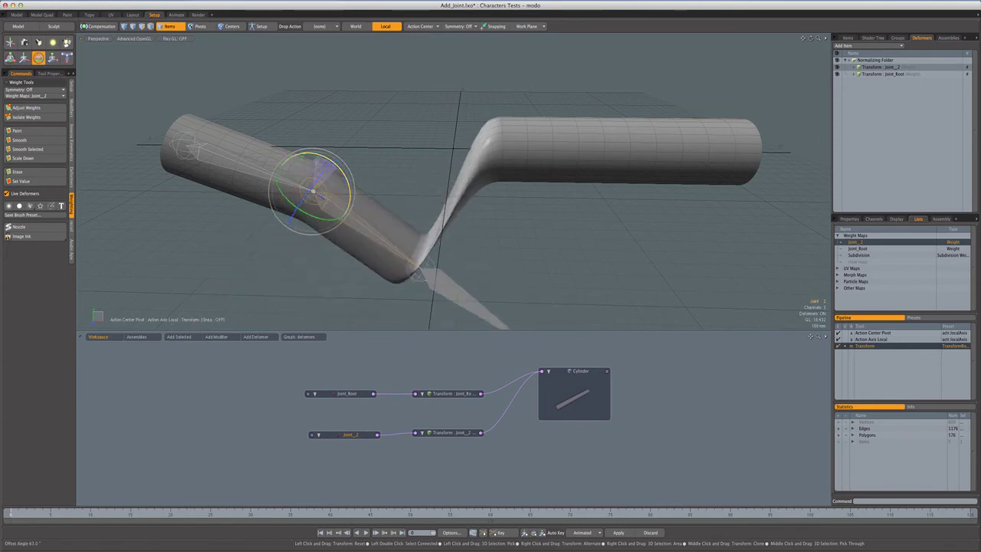
key("ctrl+z")
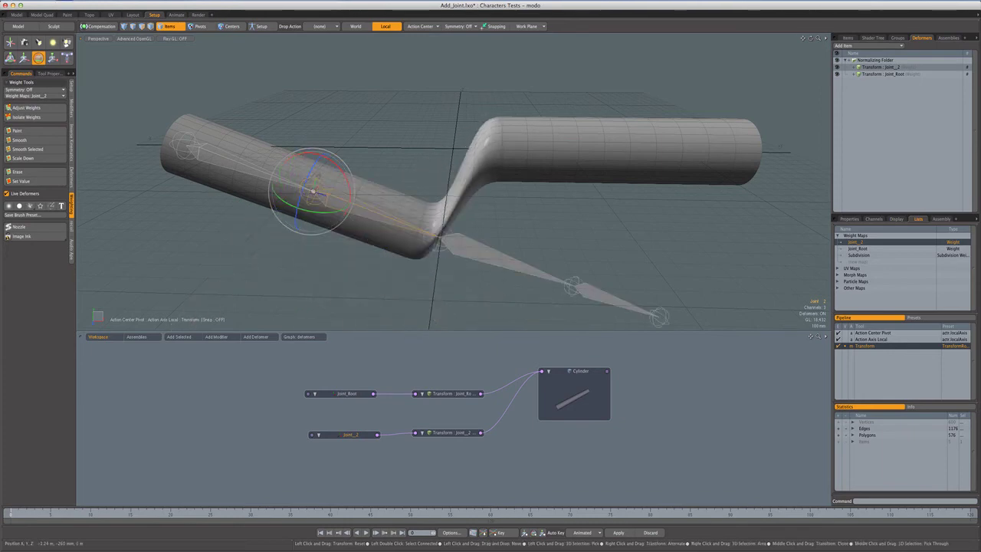
key("ctrl+z")
key("ctrl+z")
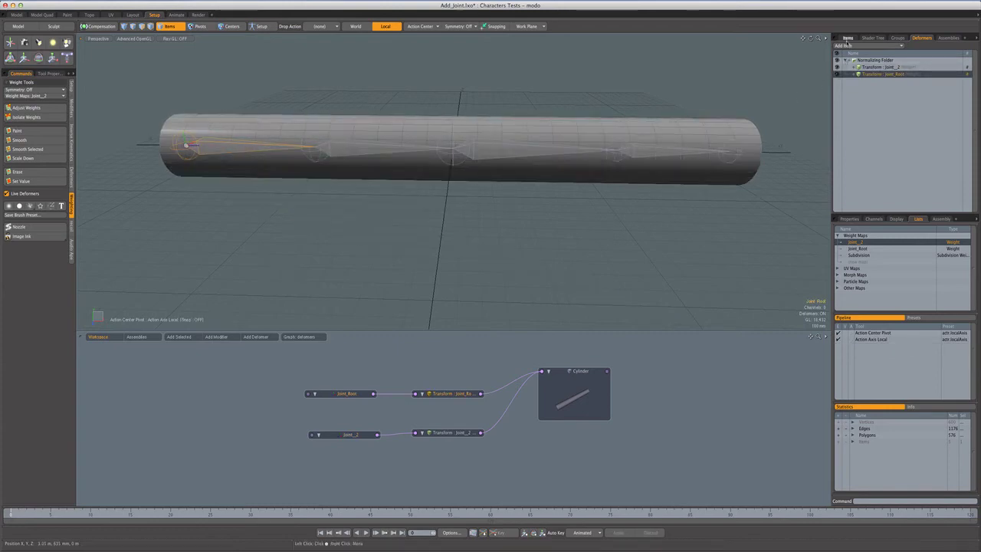
- Select Joint_3, turn on Weight Map shading, and create a Joint_3 weight map
left_click(848, 38)
left_click(891, 103)
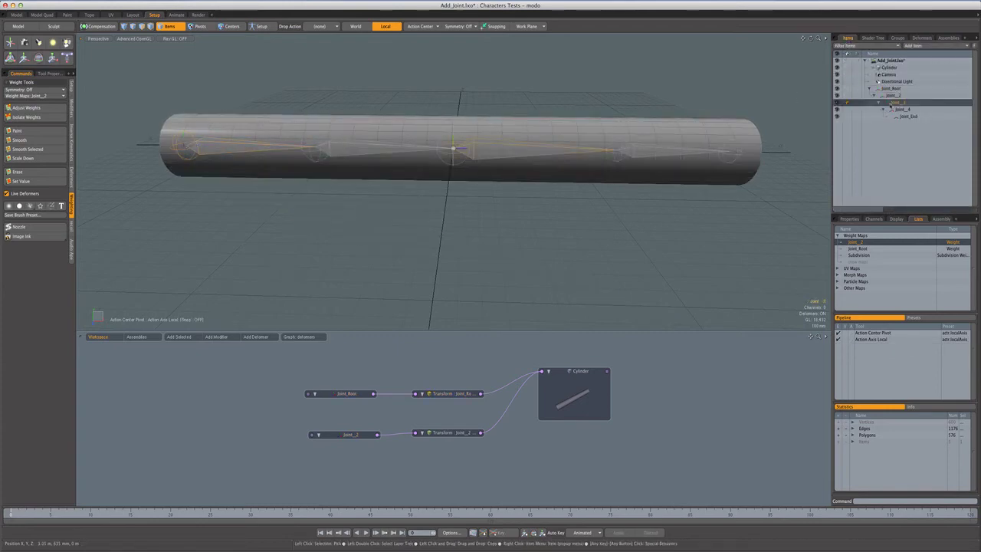
left_click(134, 39)
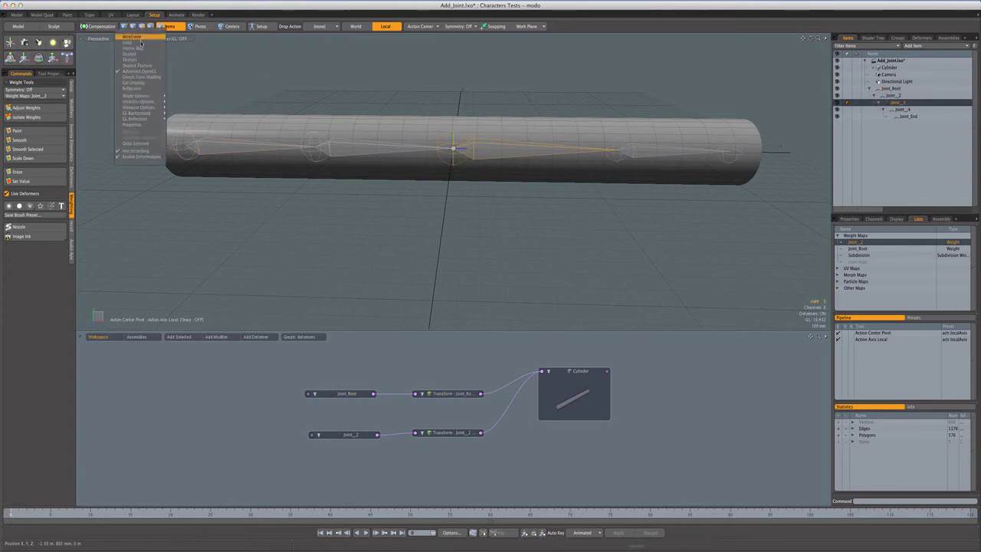
left_click(142, 52)
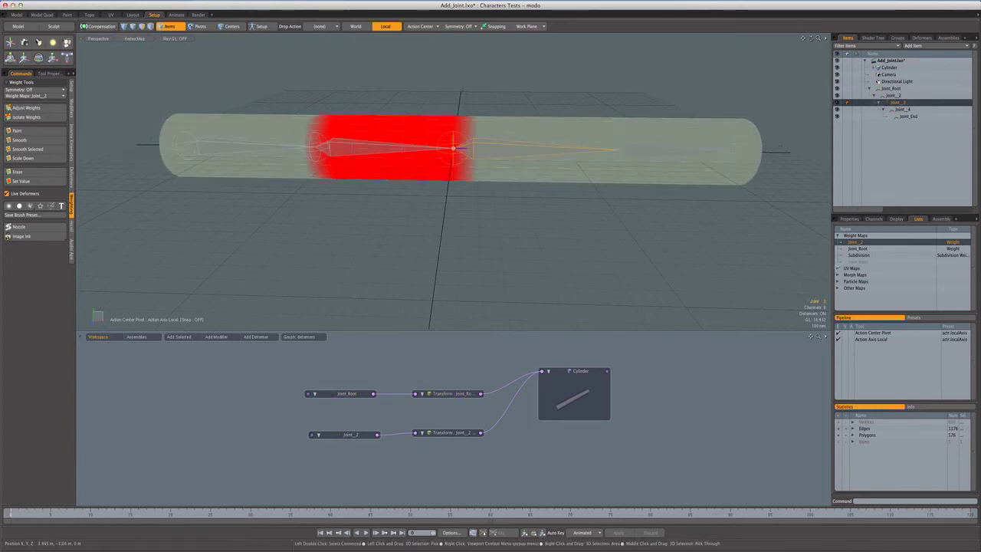
left_click(851, 262)
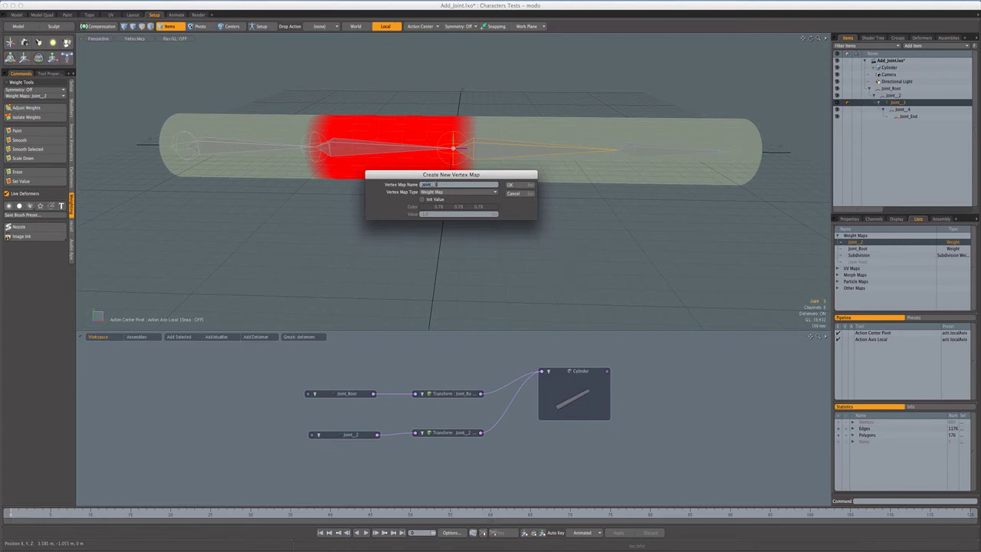
key("Return")
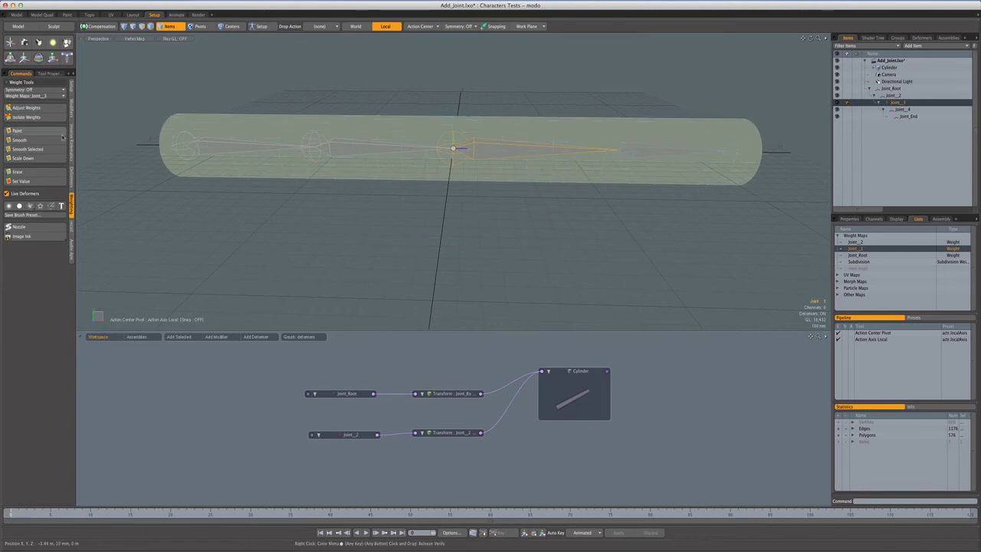
- In Front view, box-select the third section's vertices and set them to 100% weight
left_click(124, 26)
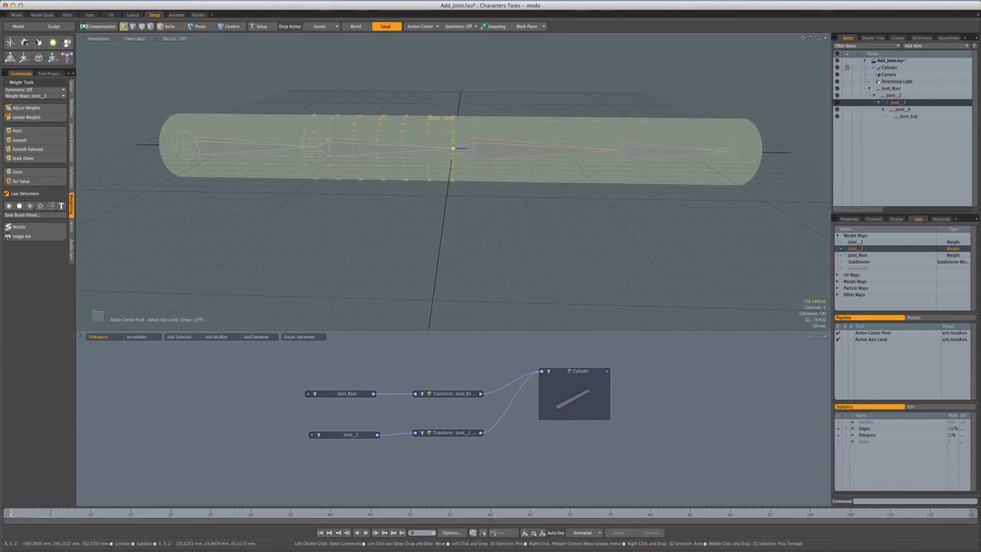
key("ctrl+space")
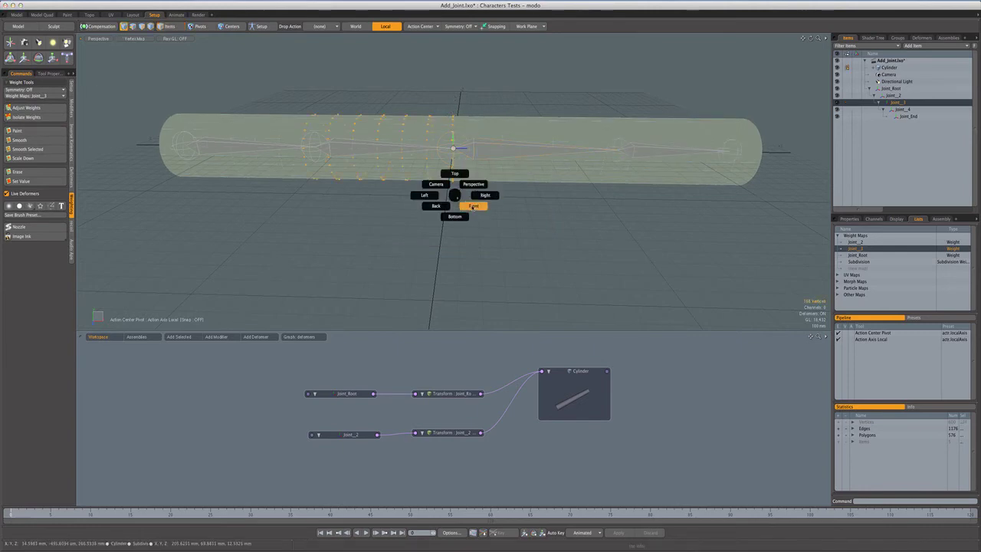
left_click(466, 209)
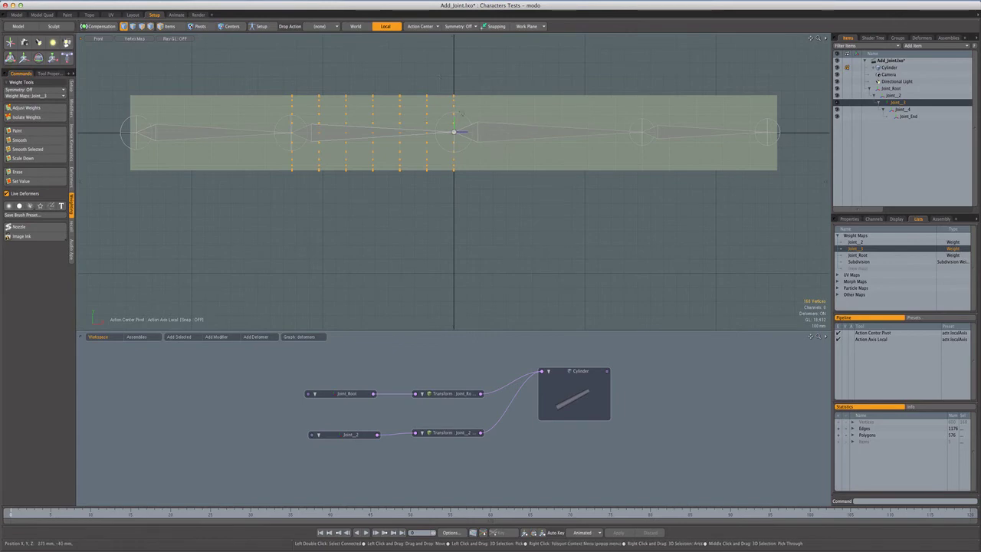
mouse_move(447, 77)
right_mouse_down()
mouse_move(516, 169)
mouse_move(651, 215)
right_mouse_up()
left_click(26, 109)
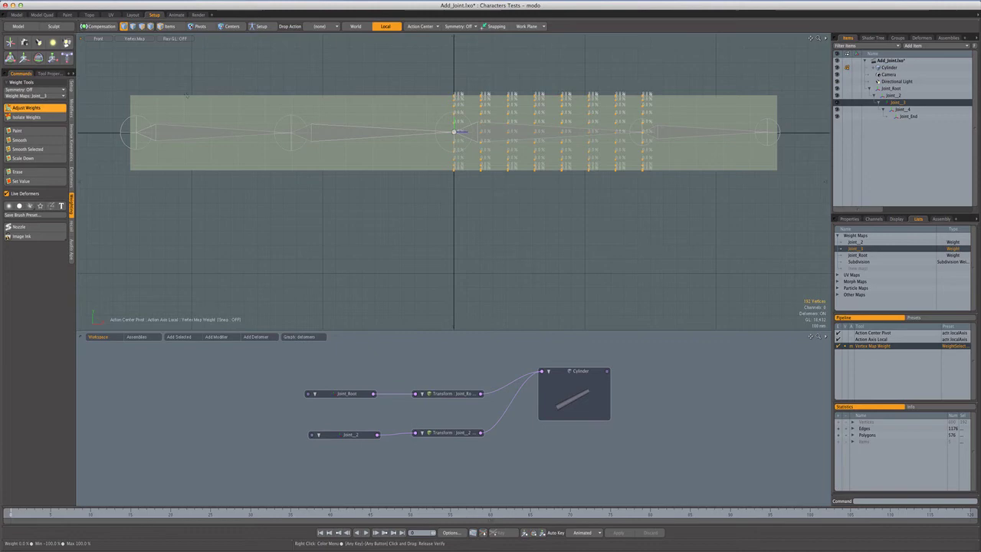
left_click_drag(460, 229, 613, 230)
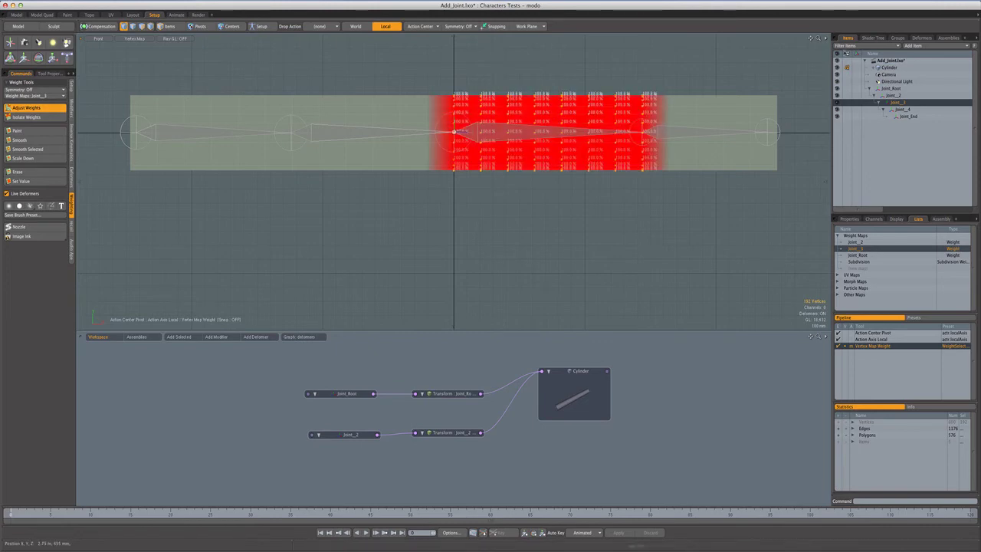
- Add a General Influence deformer from the Deformers list into the schematic
right_click(886, 69)
mouse_move(881, 100)
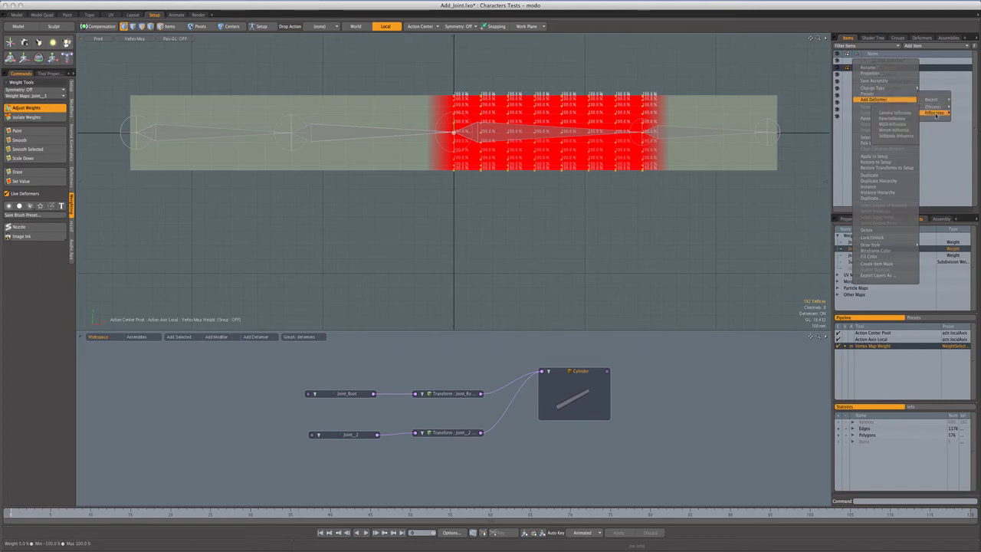
key("Escape")
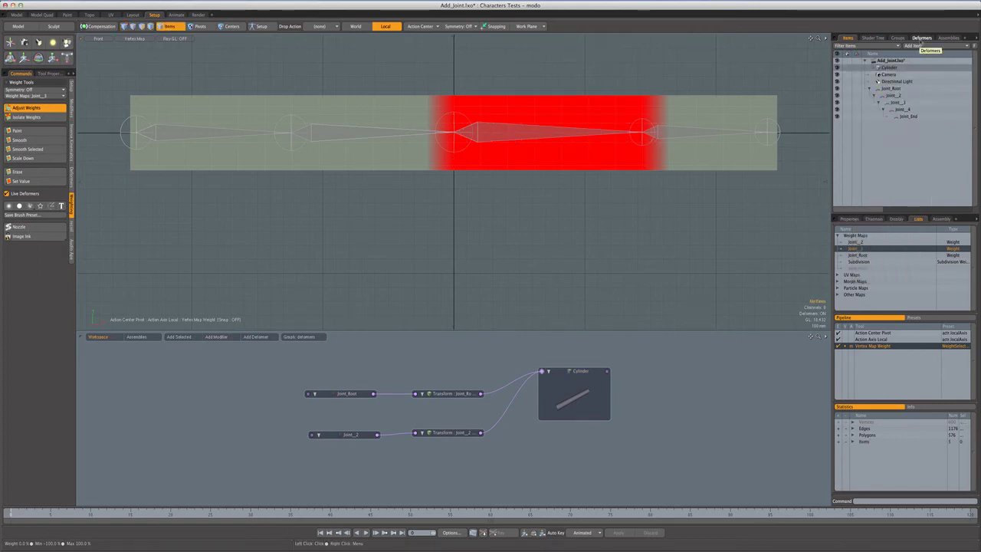
left_click(921, 38)
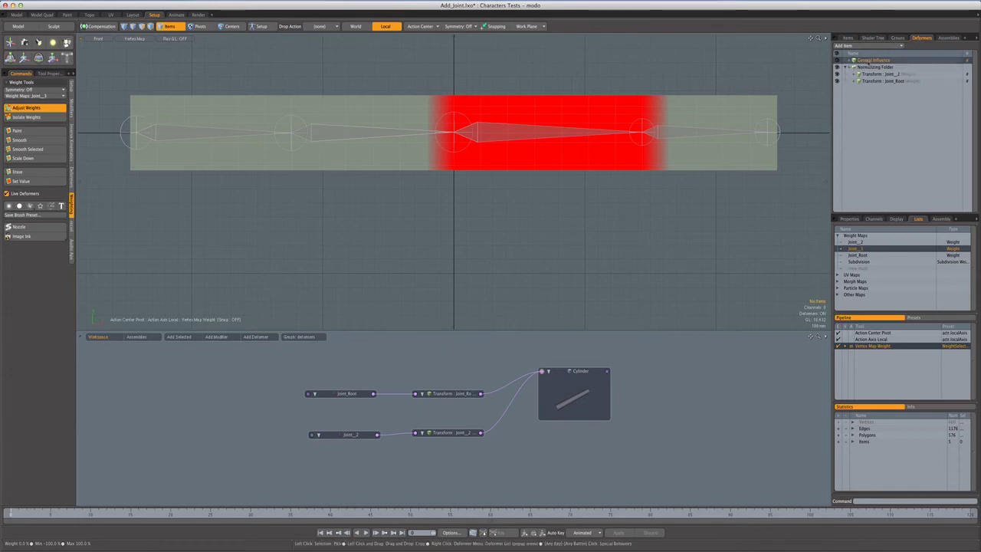
mouse_move(873, 59)
left_mouse_down()
mouse_move(476, 458)
mouse_move(446, 469)
left_mouse_up()
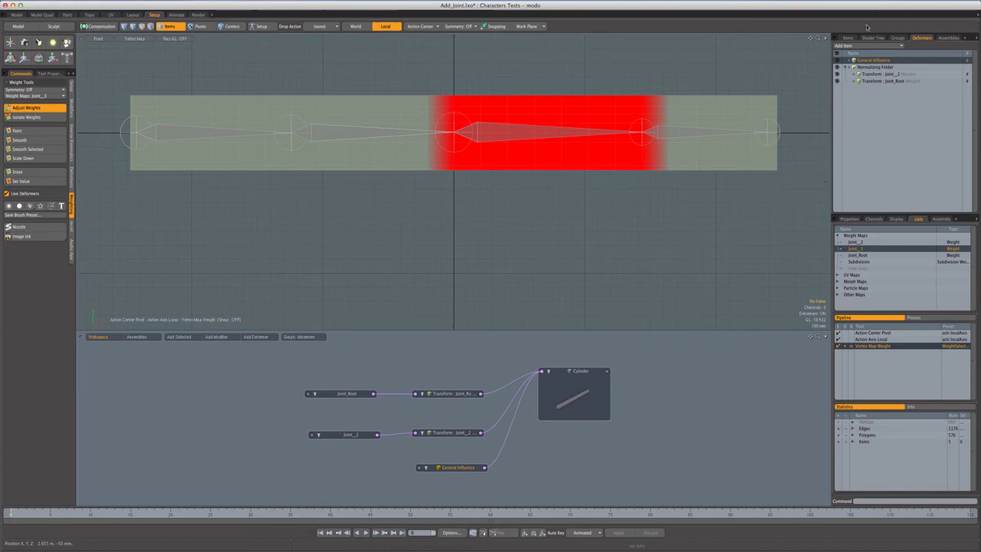
- Link Joint_3 to the new influence and move Transform: Joint_3 into the Normalizing Folder
left_click(848, 38)
left_click(895, 103)
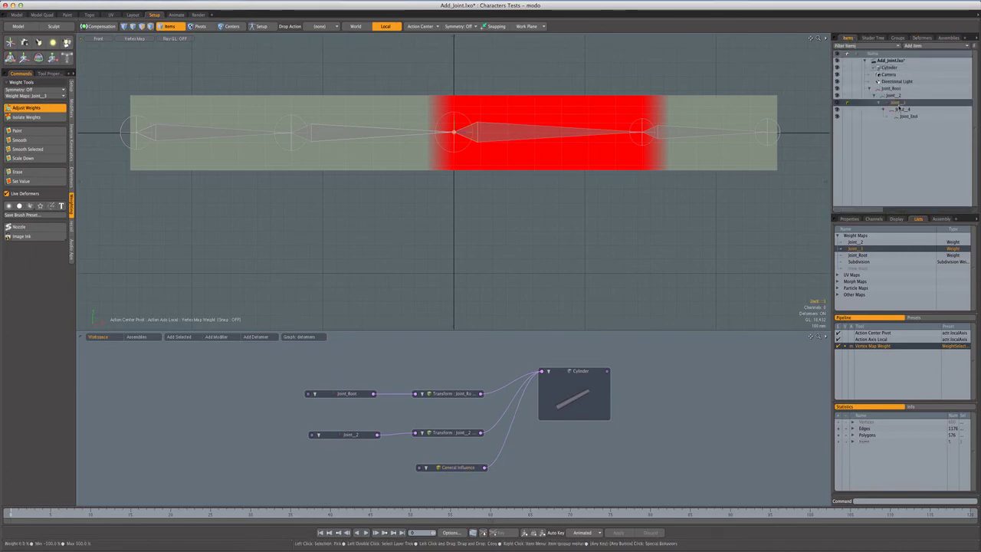
left_click_drag(899, 104, 341, 469)
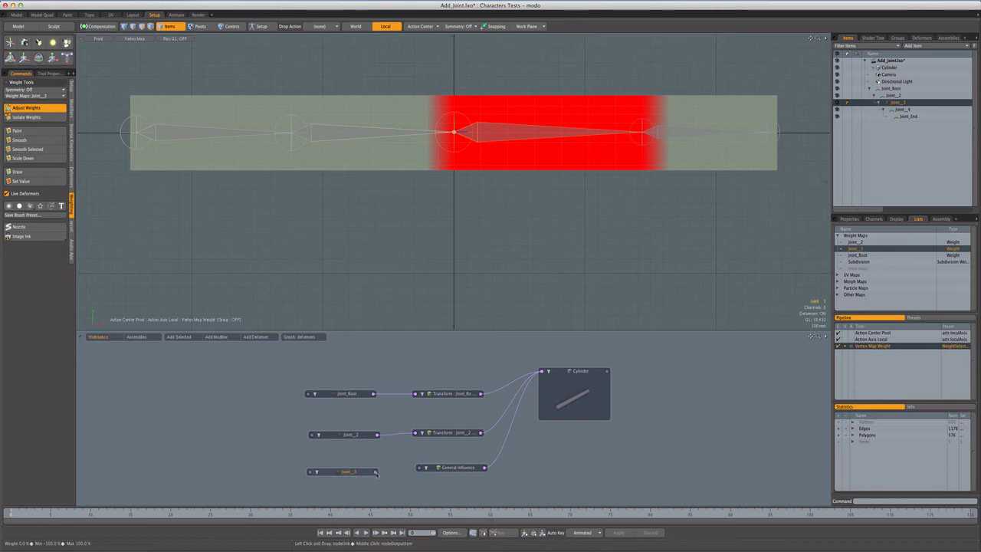
left_click_drag(420, 472, 419, 471)
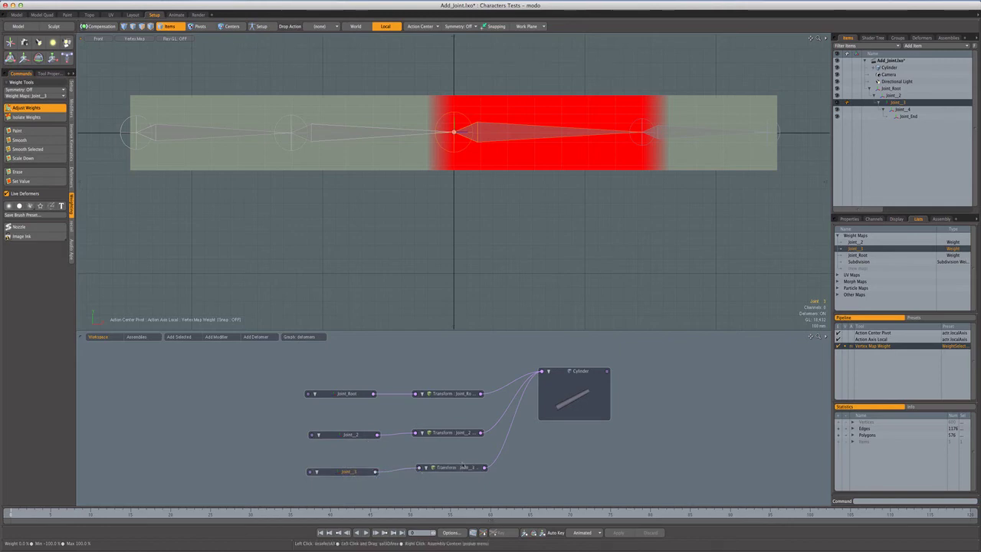
left_click(924, 39)
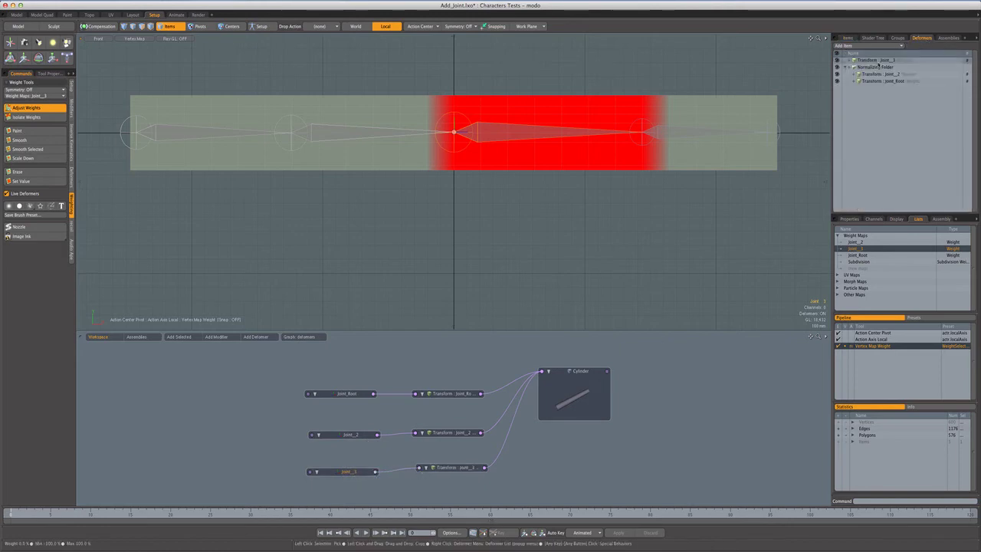
left_click_drag(873, 61, 881, 81)
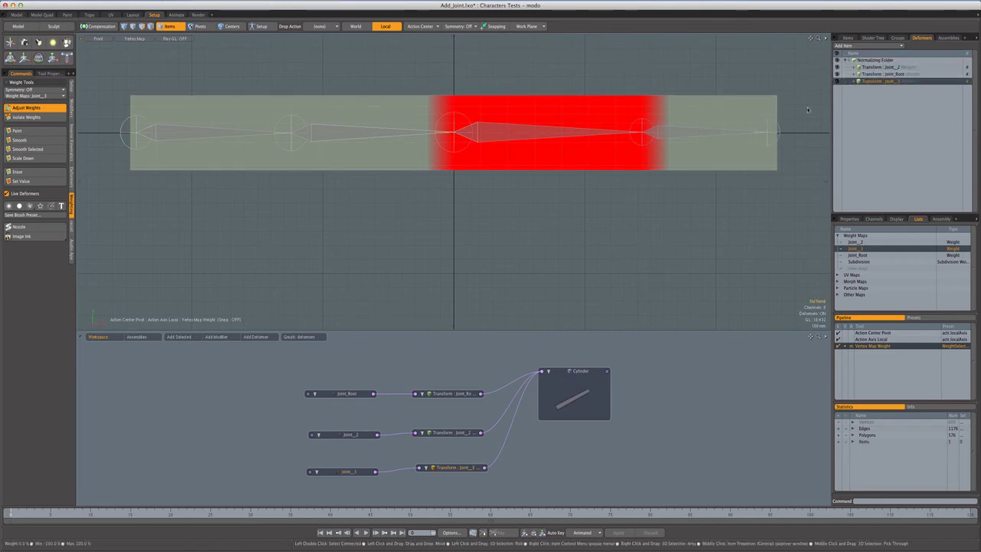
- With Joint_4 selected, create a new weight map named Joint_4
left_click(848, 38)
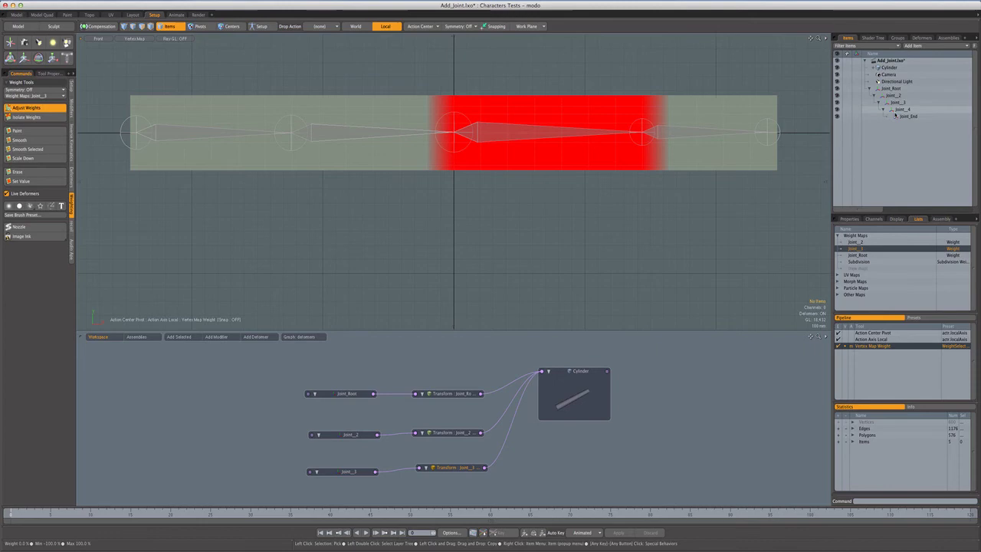
left_click(897, 109)
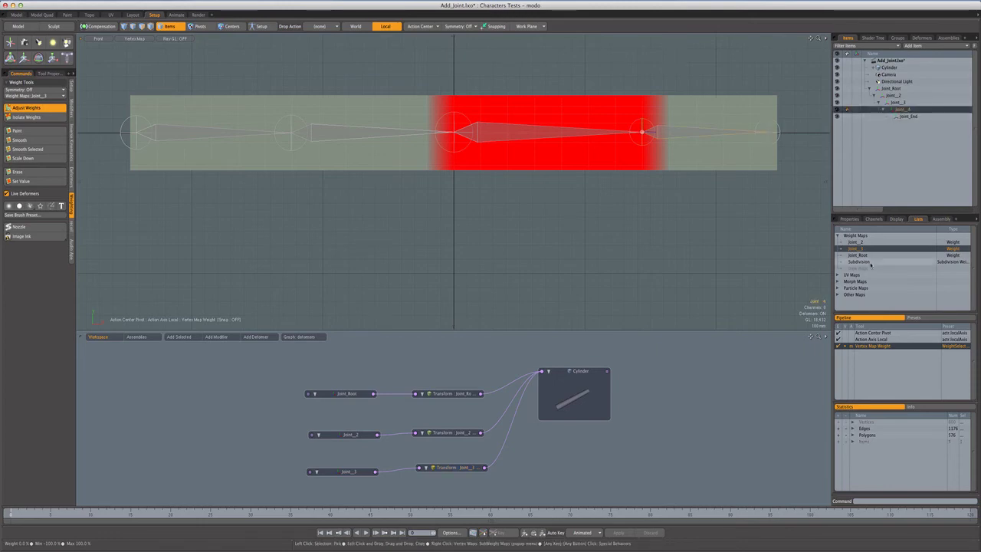
left_click(863, 268)
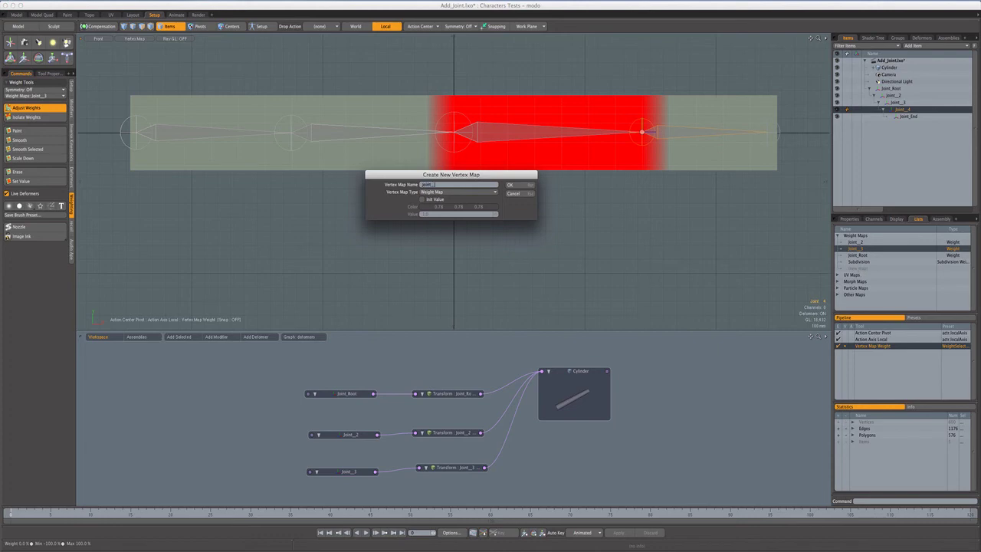
key("Return")
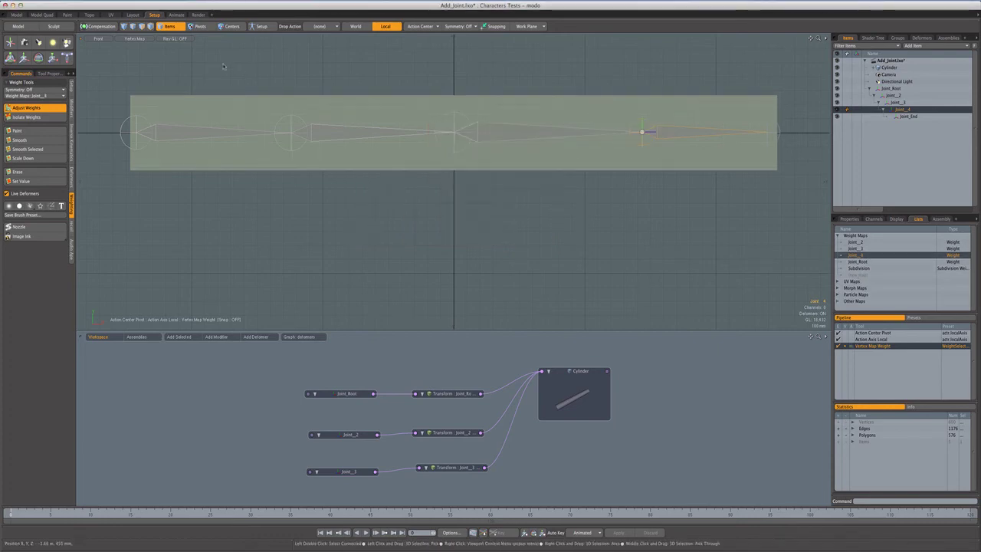
- Box-select the vertices from joint 4 to the cylinder's end and set them to 100% weight
key("space")
left_click_drag(468, 88, 652, 175)
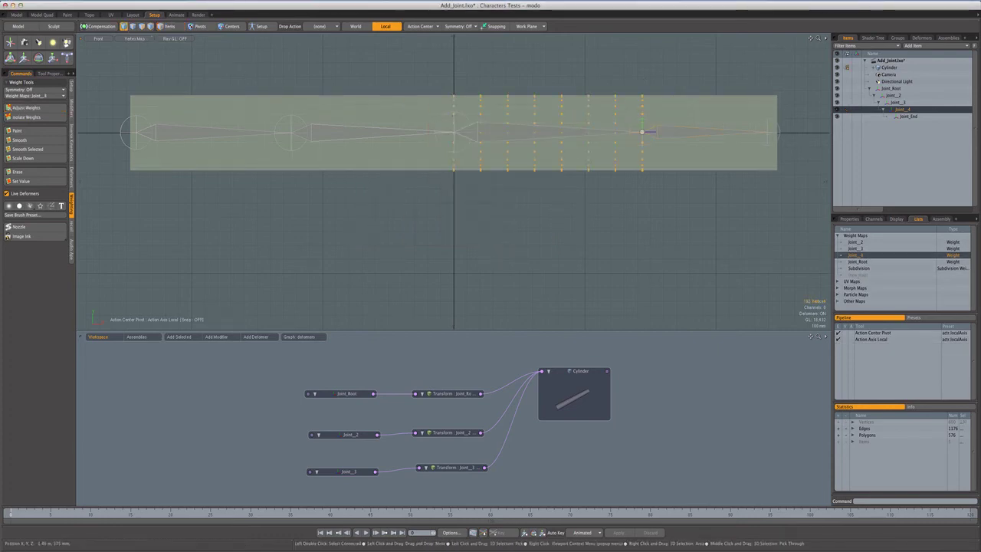
left_click_drag(628, 72, 797, 212)
left_click_drag(638, 69, 797, 205)
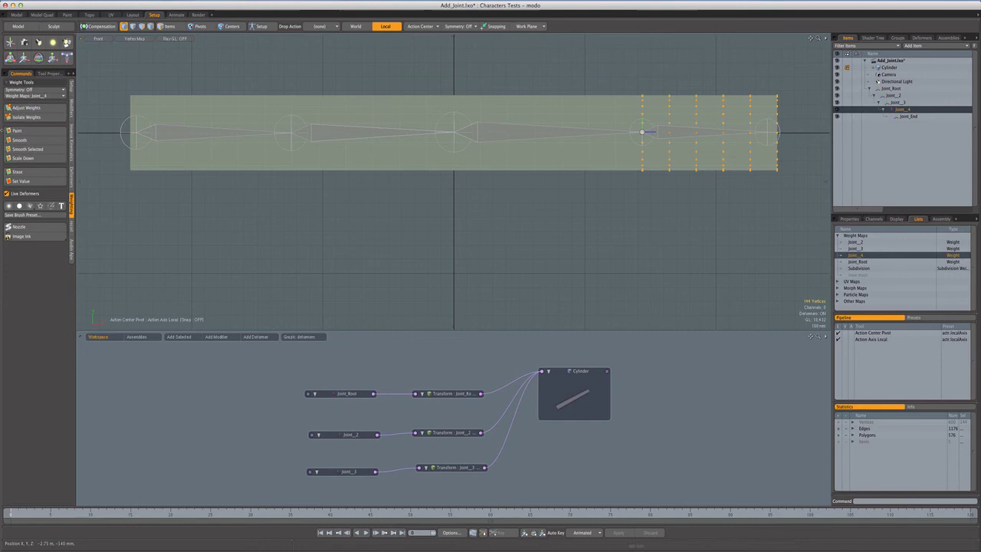
left_click(27, 109)
left_click_drag(176, 242, 243, 243)
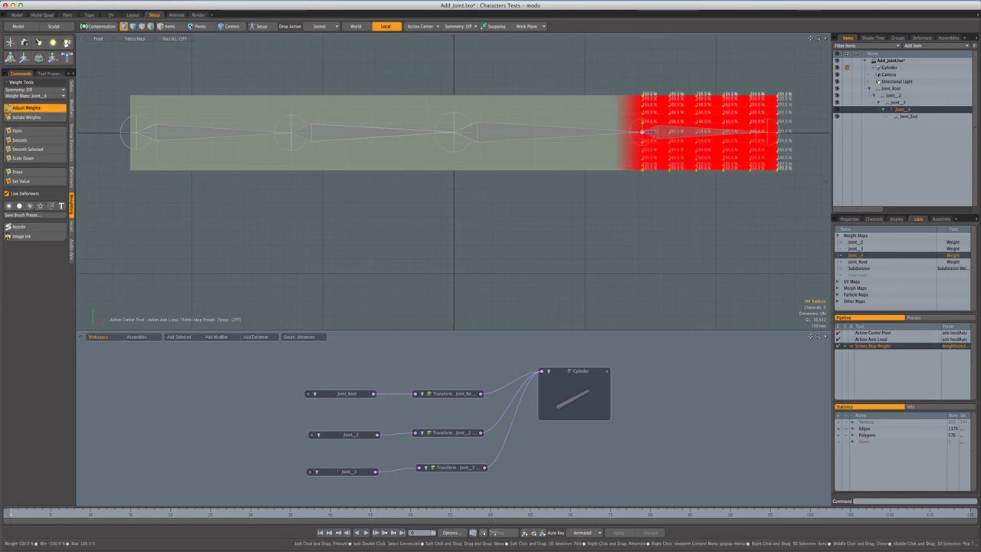
key("q")
left_click(881, 67)
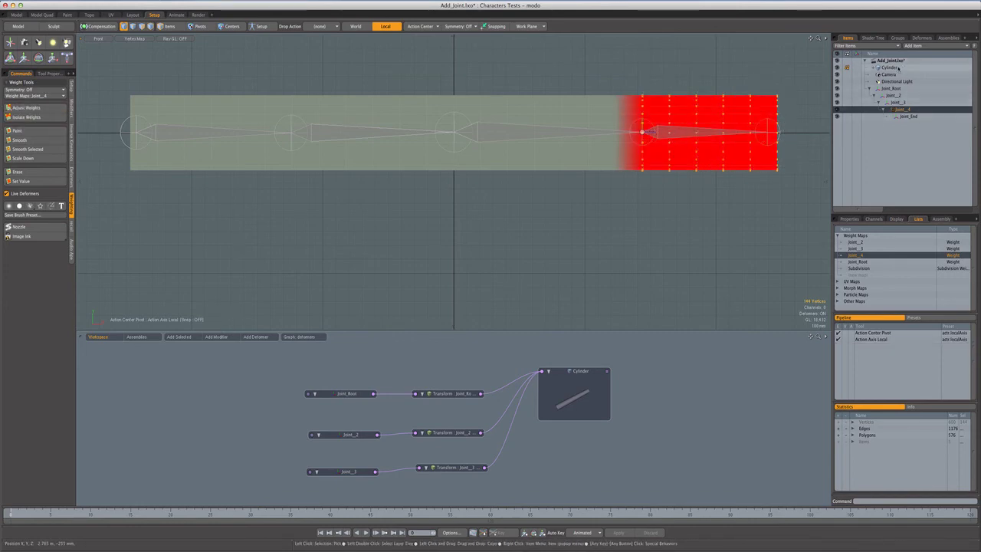
- Add another General Influence deformer to the Cylinder and place it below the others in the schematic
right_click(870, 66)
mouse_move(886, 97)
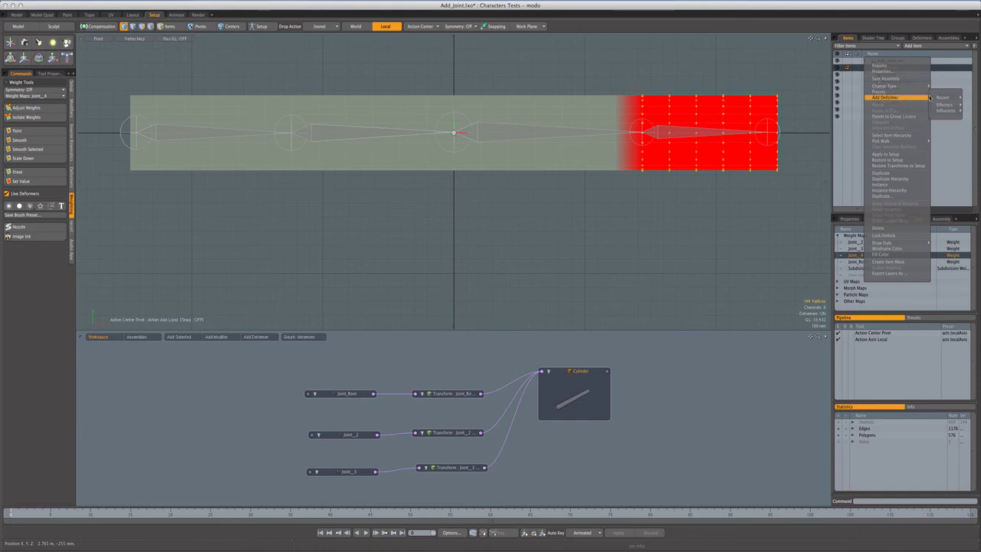
mouse_move(944, 112)
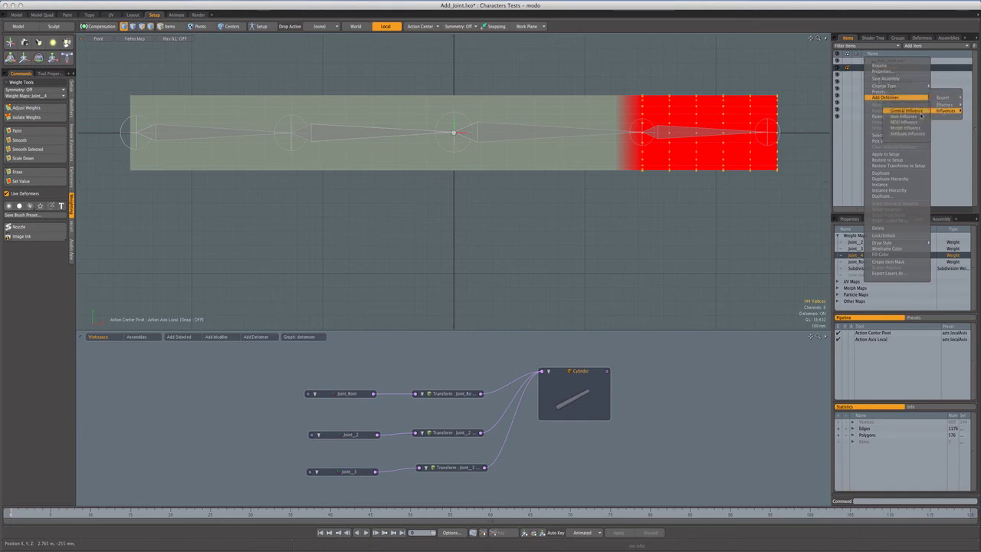
left_click(922, 113)
left_click(922, 39)
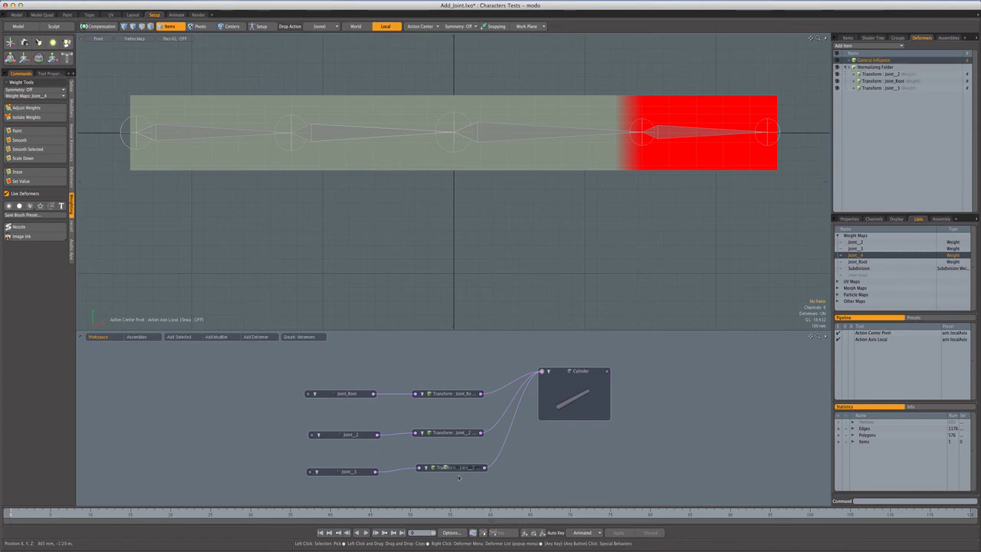
left_click_drag(459, 477, 454, 489)
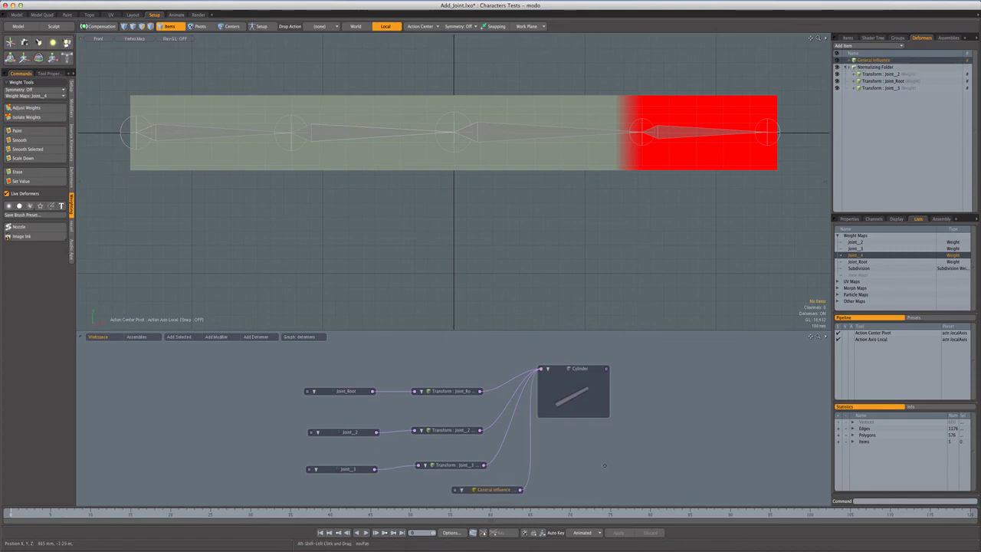
middle_click_drag(502, 493, 502, 469)
left_click_drag(503, 469, 469, 480)
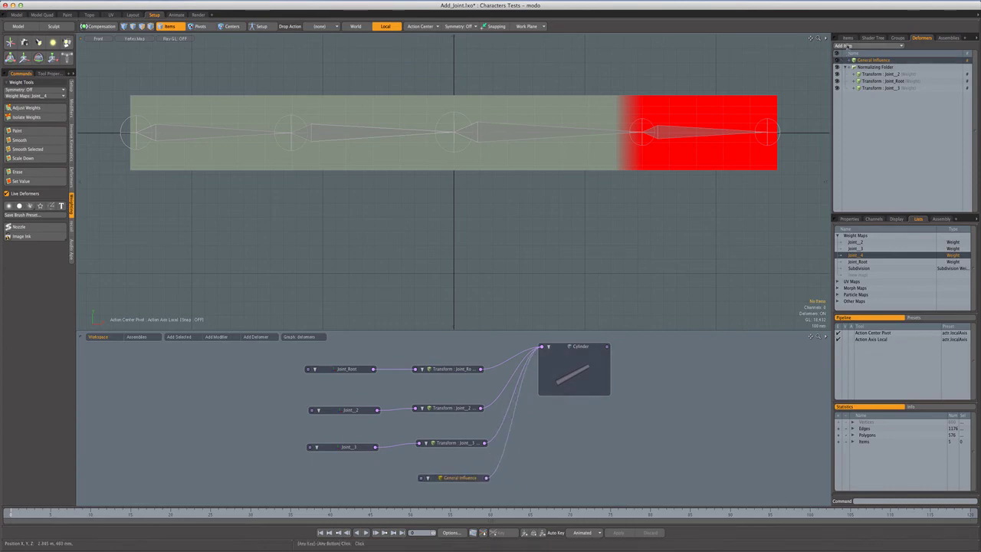
- Connect Joint_4 to the influence and move Transform: Joint_4 into the Normalizing Folder
left_click(848, 38)
left_click(893, 111)
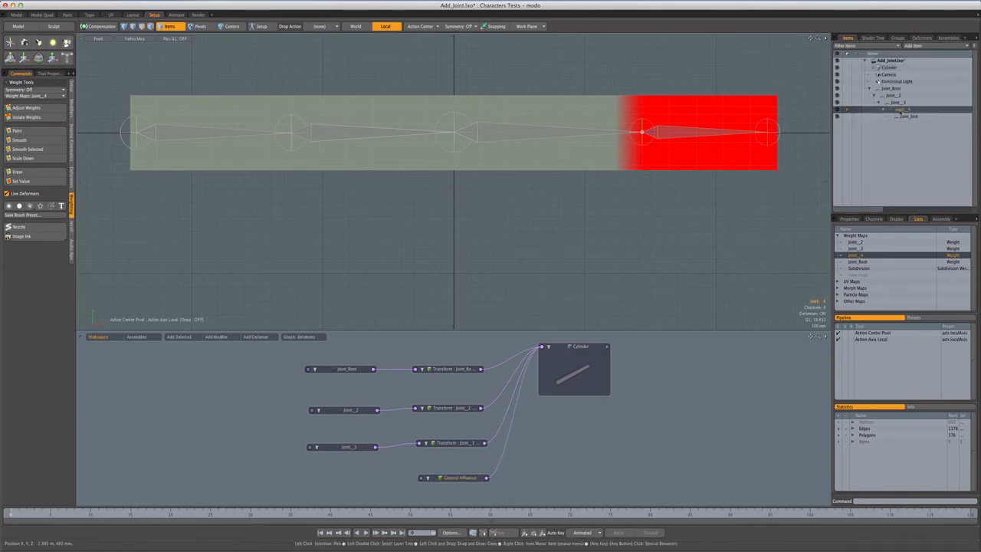
left_click_drag(327, 471, 342, 478)
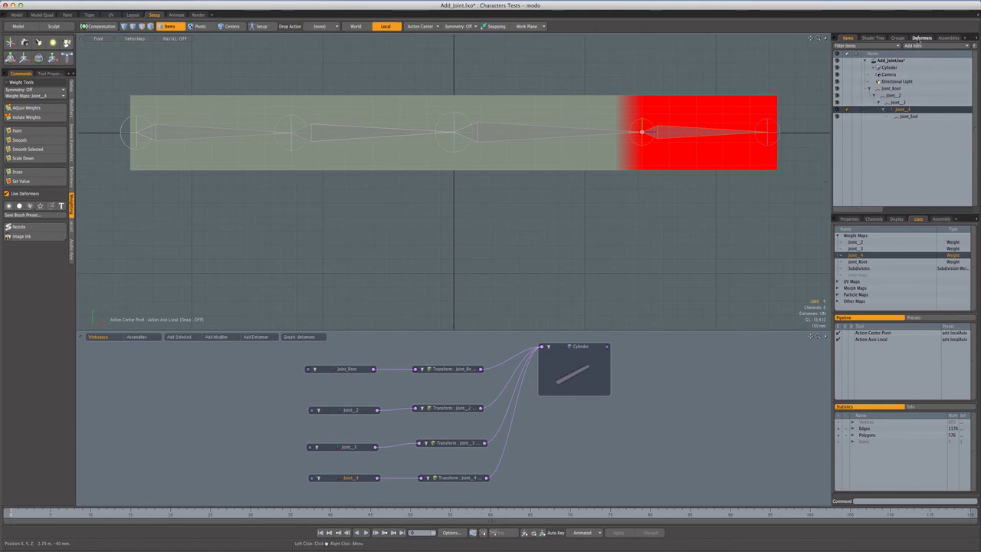
left_click(921, 37)
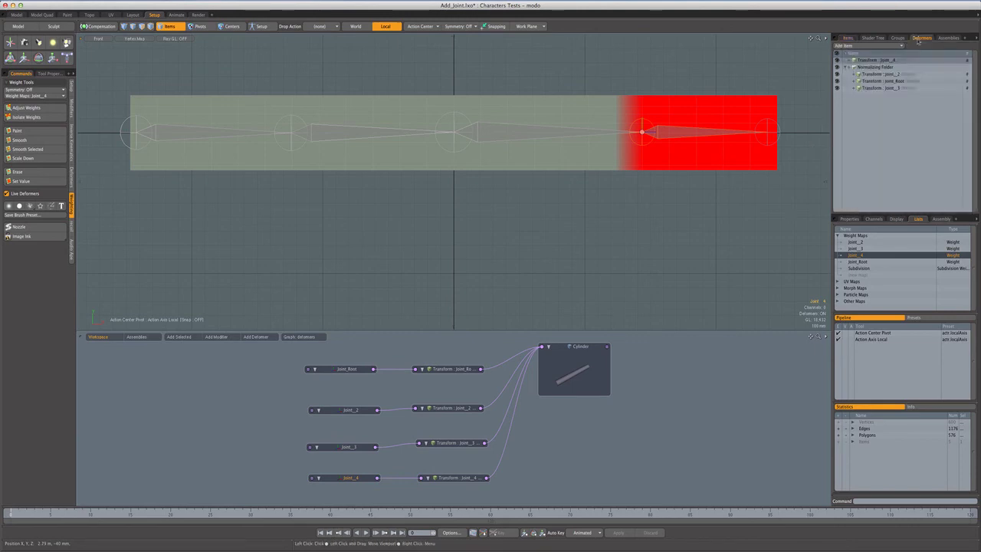
left_click(876, 68)
left_click_drag(879, 71, 878, 69)
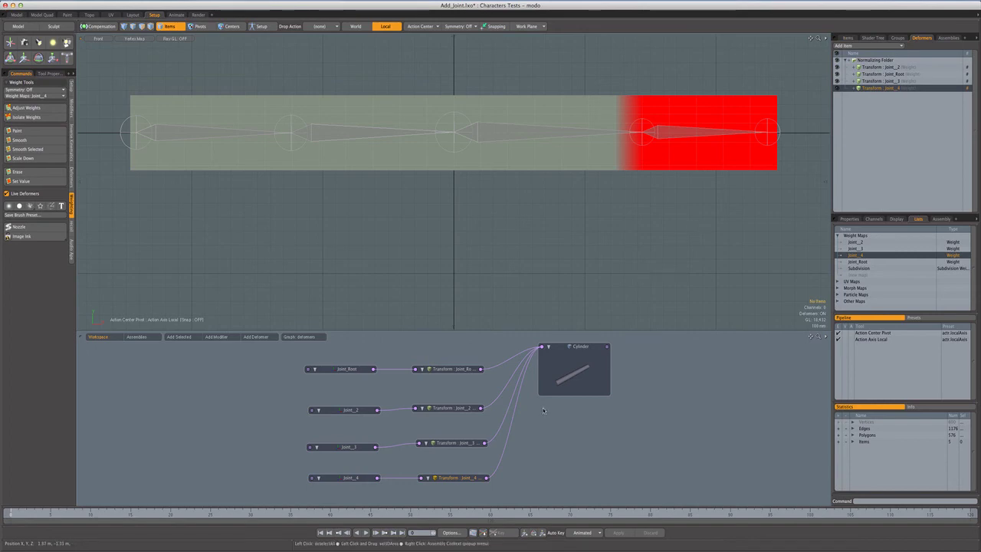
- Switch shading to Advanced OpenGL and view the cylinder from an orbited perspective angle
left_click(134, 38)
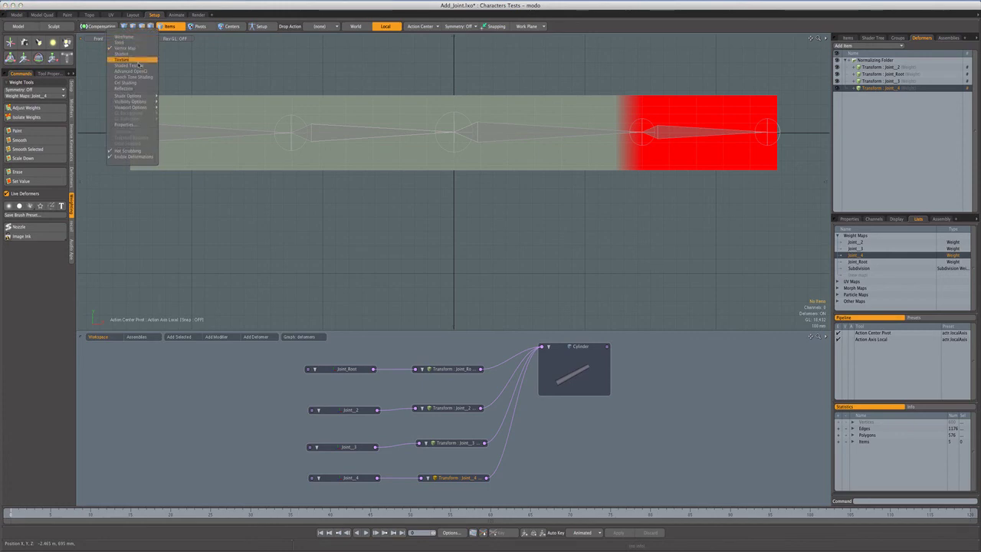
left_click(138, 70)
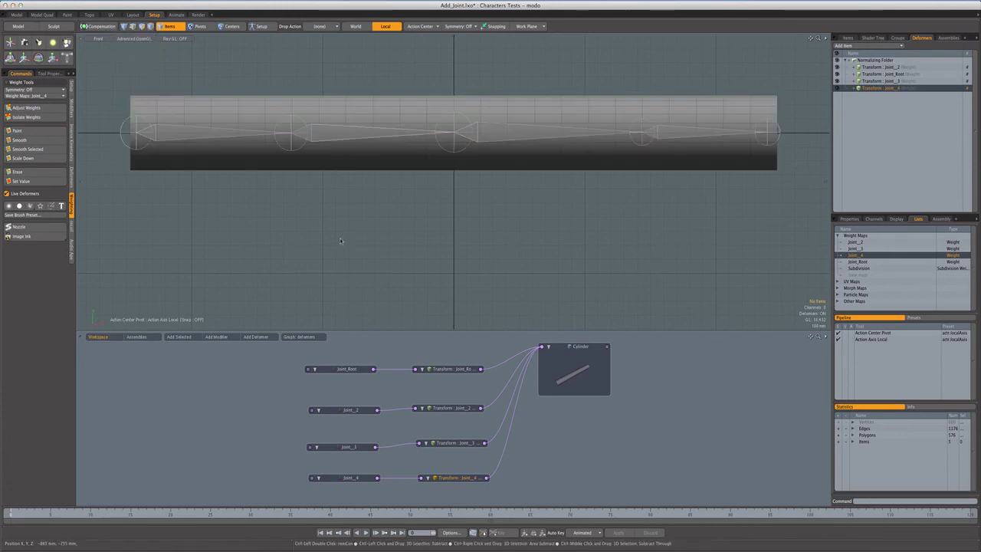
key("ctrl+space")
left_click(368, 238)
left_click_drag(386, 243, 369, 249, "alt")
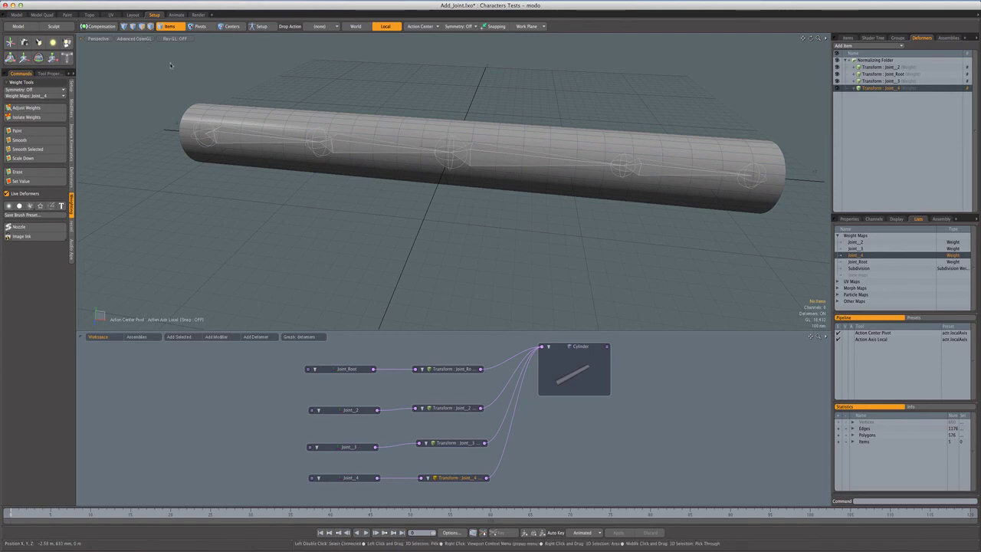
- Rotate the cylinder about Joint_Root and bend it downward at Joint_2
left_click(208, 135)
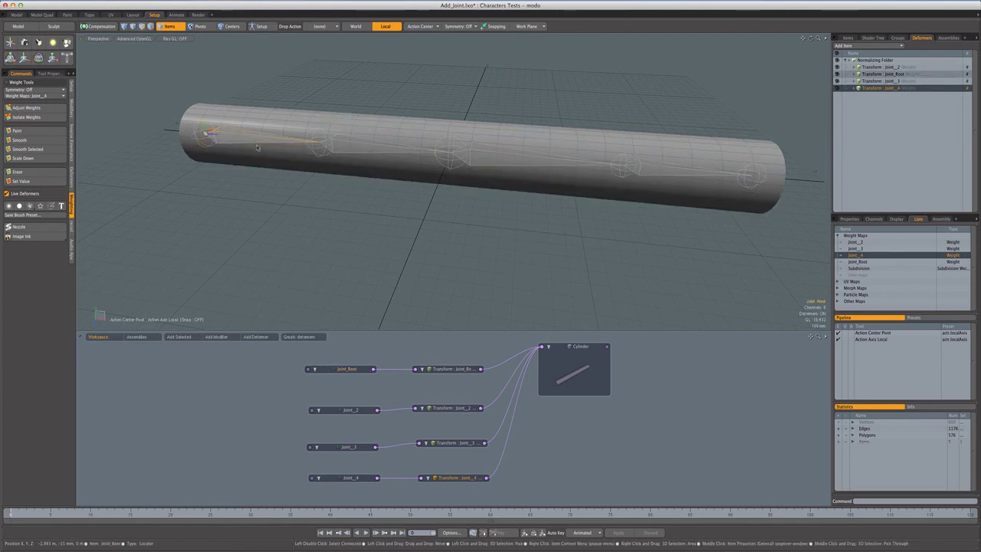
key("y")
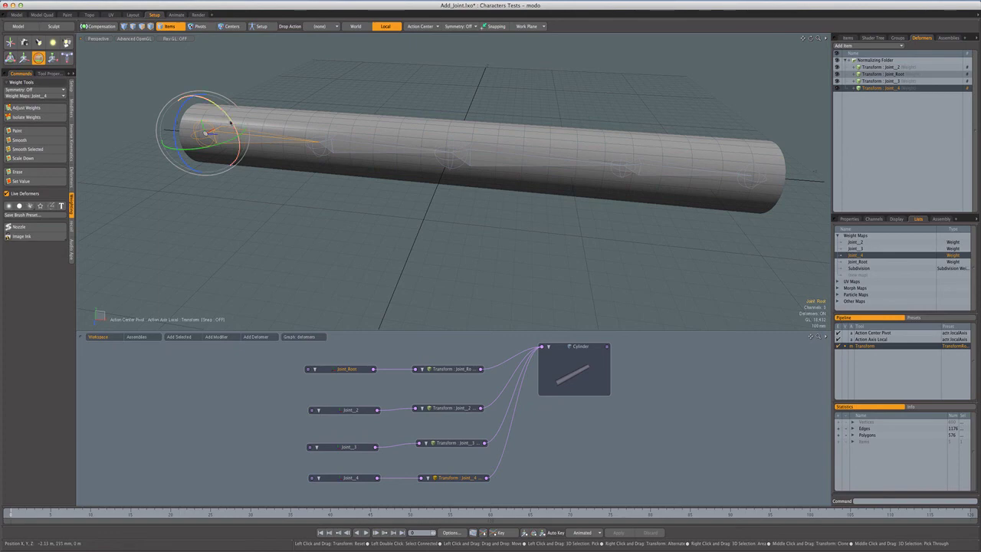
left_click_drag(205, 133, 176, 153)
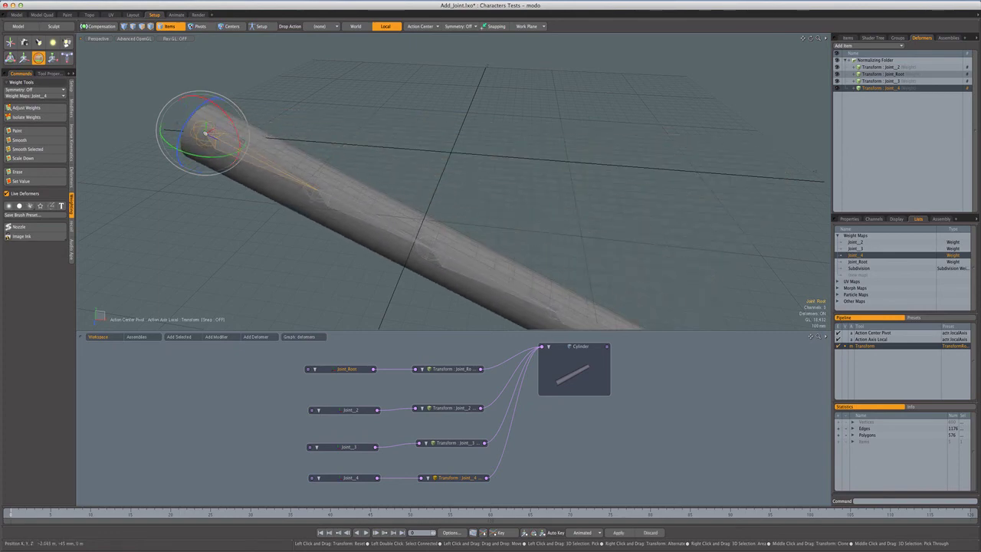
left_click(317, 191)
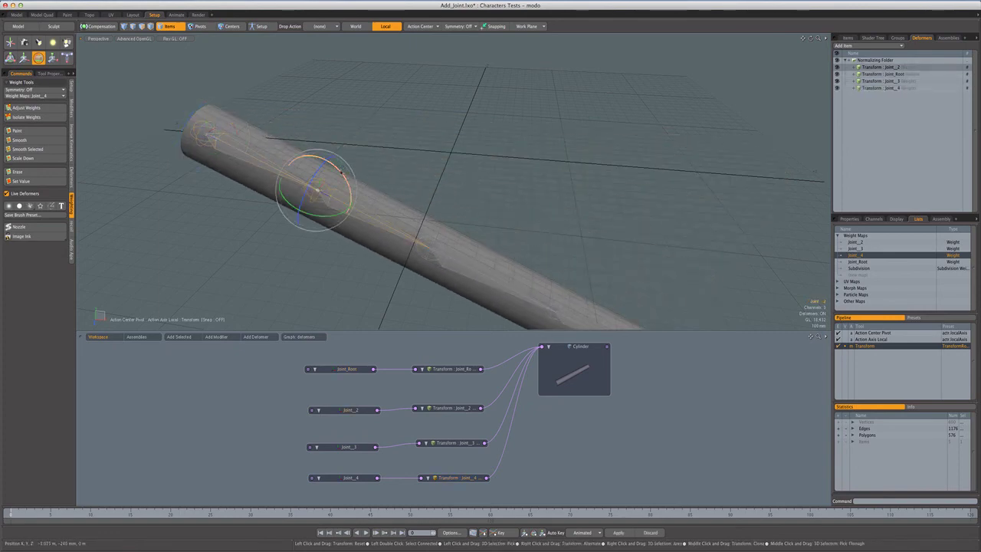
left_click_drag(348, 168, 396, 209)
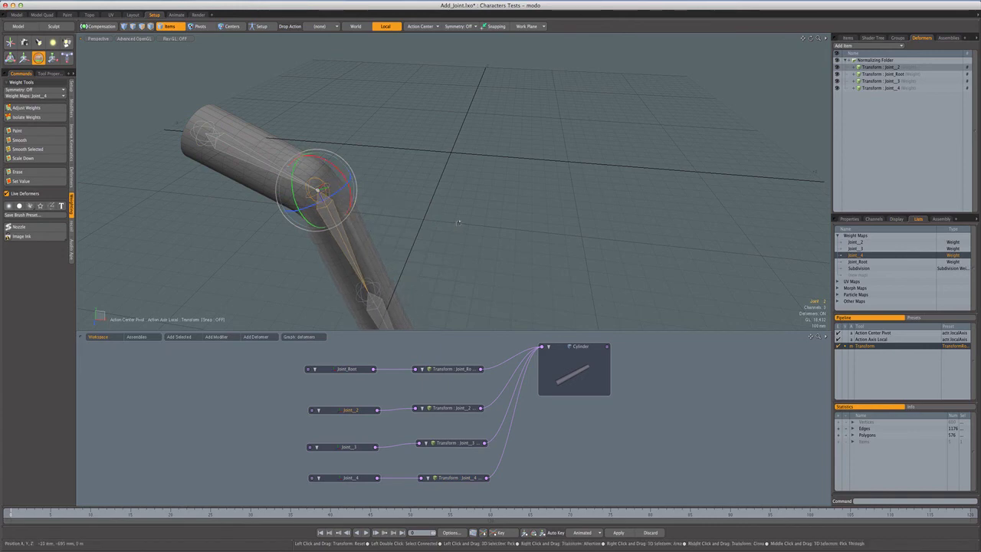
left_click_drag(459, 223, 474, 146, "alt")
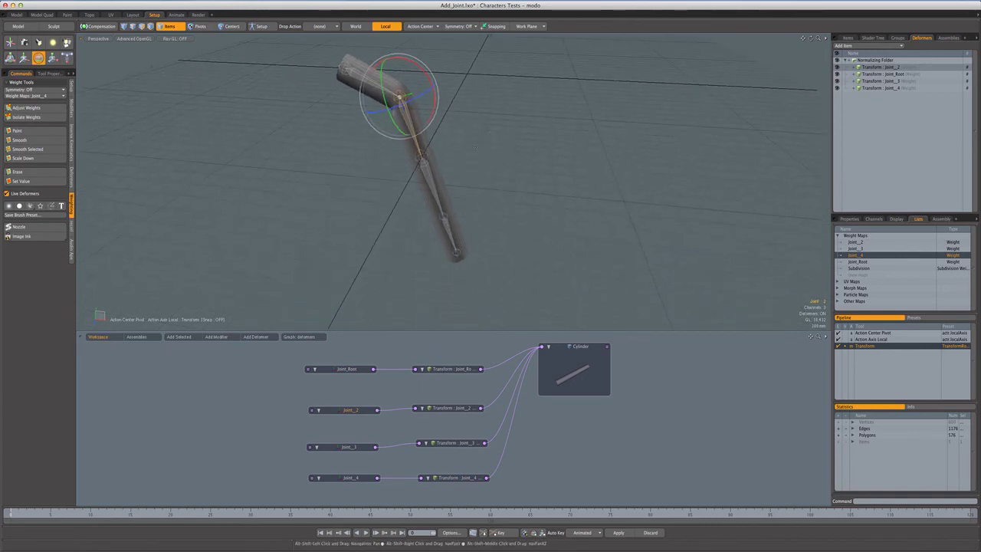
- Bend the lower section at Joint_3 and the end section upward at Joint_4
left_click(421, 157)
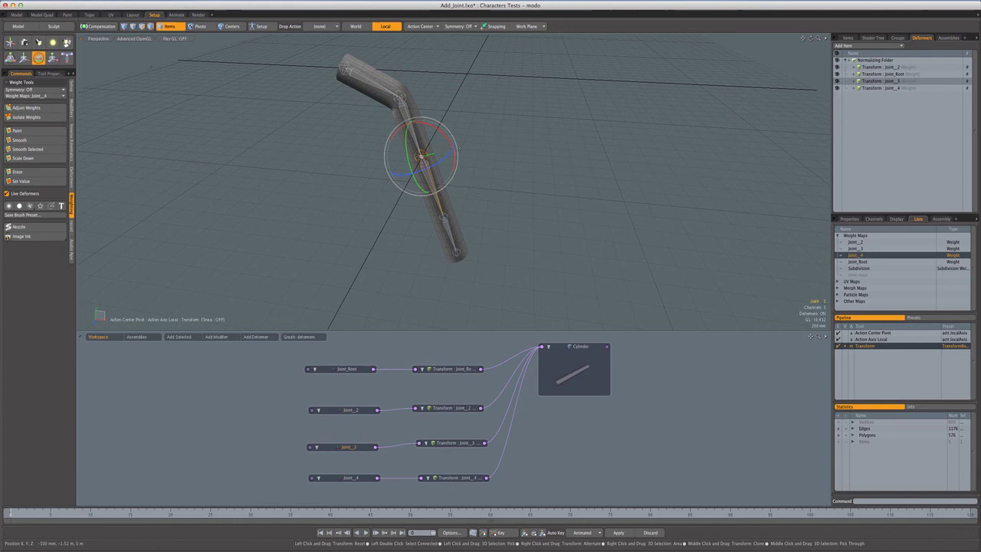
left_click_drag(452, 150, 449, 175)
left_click(382, 162)
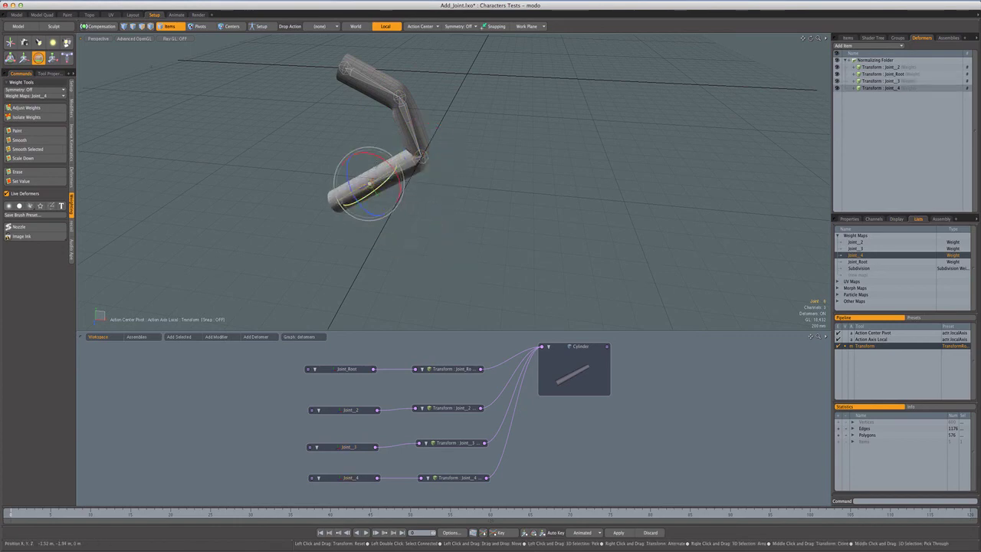
left_click_drag(374, 182, 365, 176)
- Drop the transform tool, clear the selection, and inspect the hooked cylinder
key("space")
left_click(471, 246)
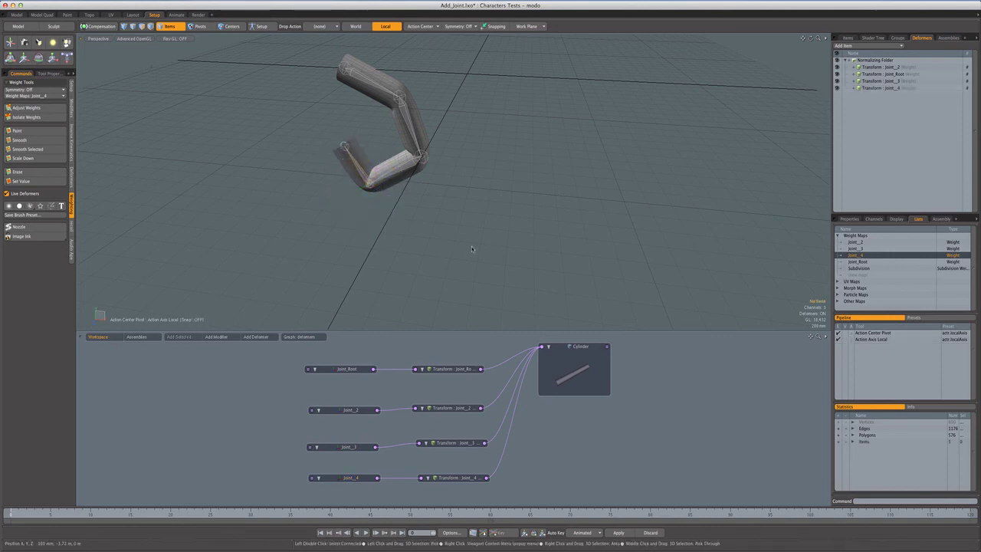
mouse_move(469, 245)
left_mouse_down("alt")
mouse_move(466, 218)
mouse_move(502, 243)
left_mouse_up("alt")
scroll(504, 223, "up", 3)
scroll(479, 227, "down", 3)
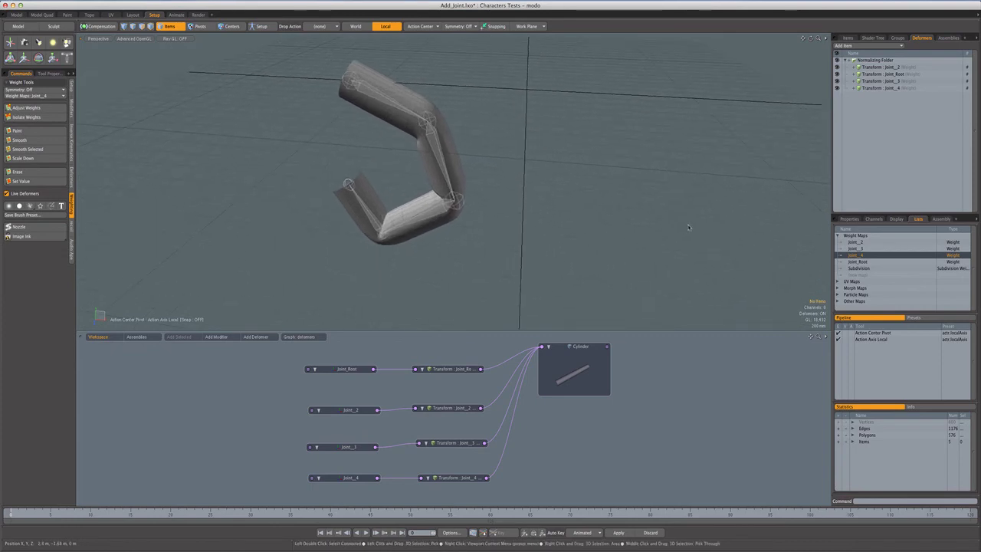